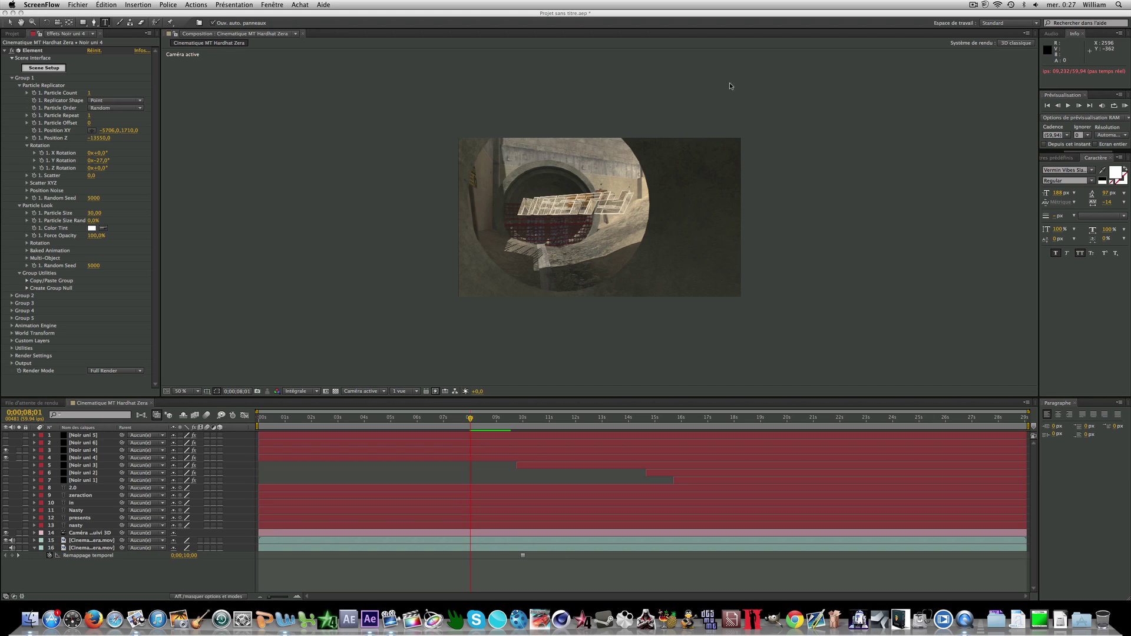
Step: Preview the tracked 3D NASTY text in the existing composition between about 8 and 9 seconds
click(473, 420)
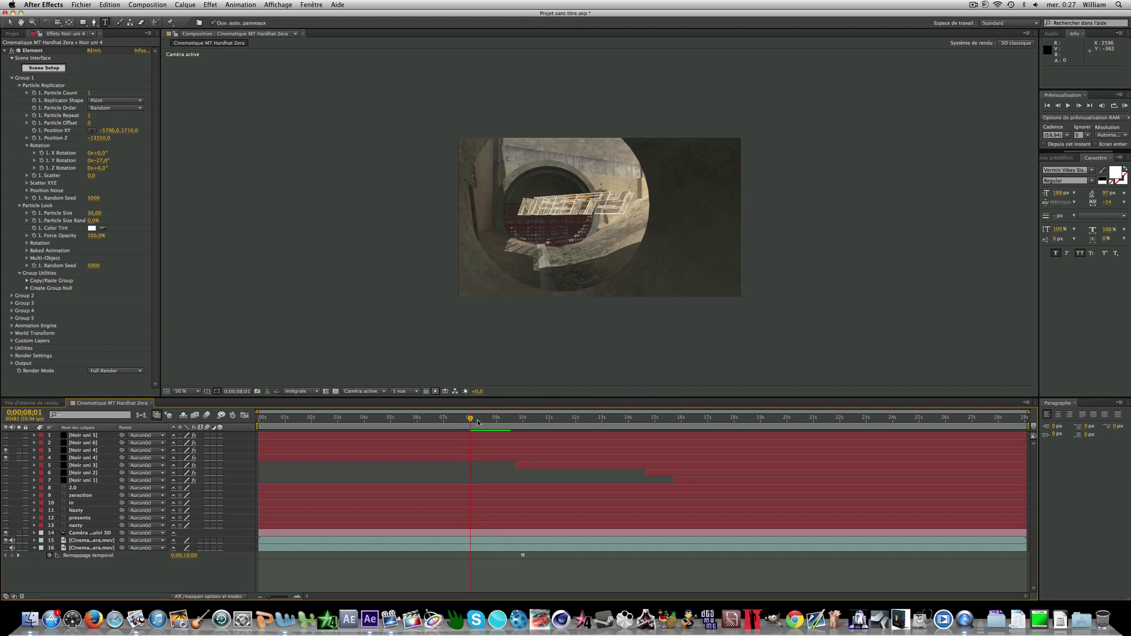
key(space)
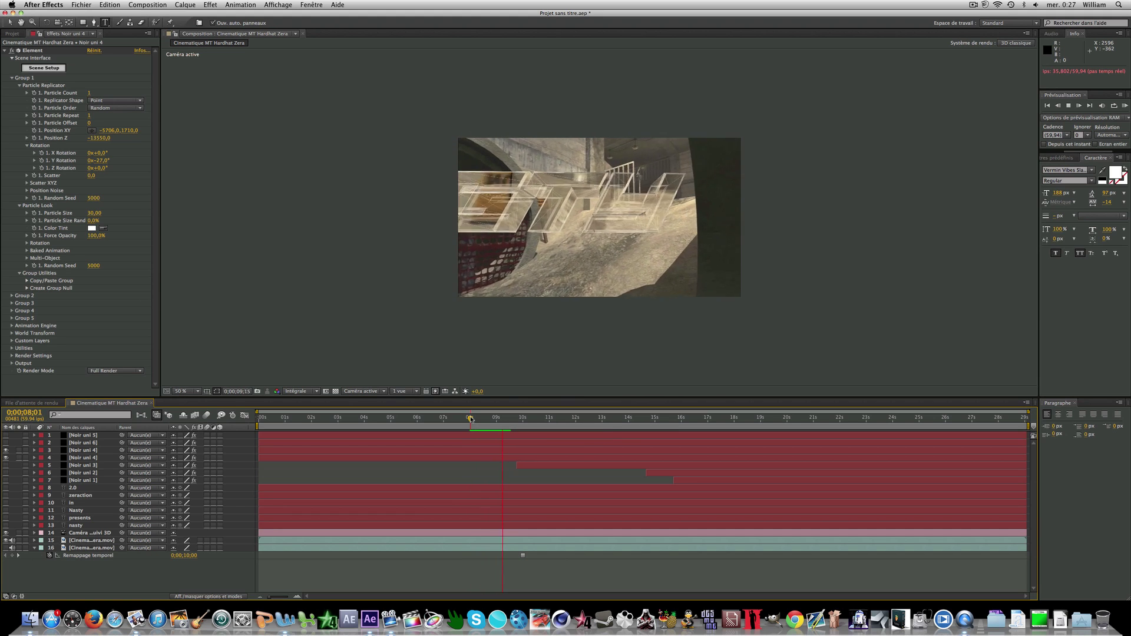
key(space)
mouse_move(492, 419)
mouse_down()
mouse_move(512, 418)
mouse_move(499, 413)
mouse_up()
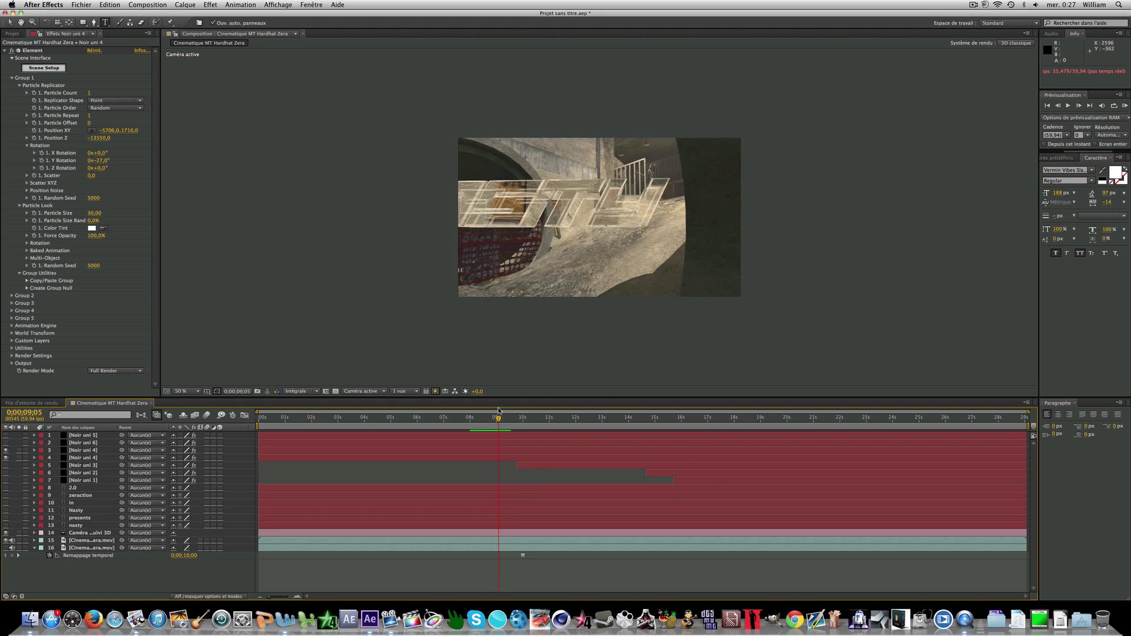
click(10, 22)
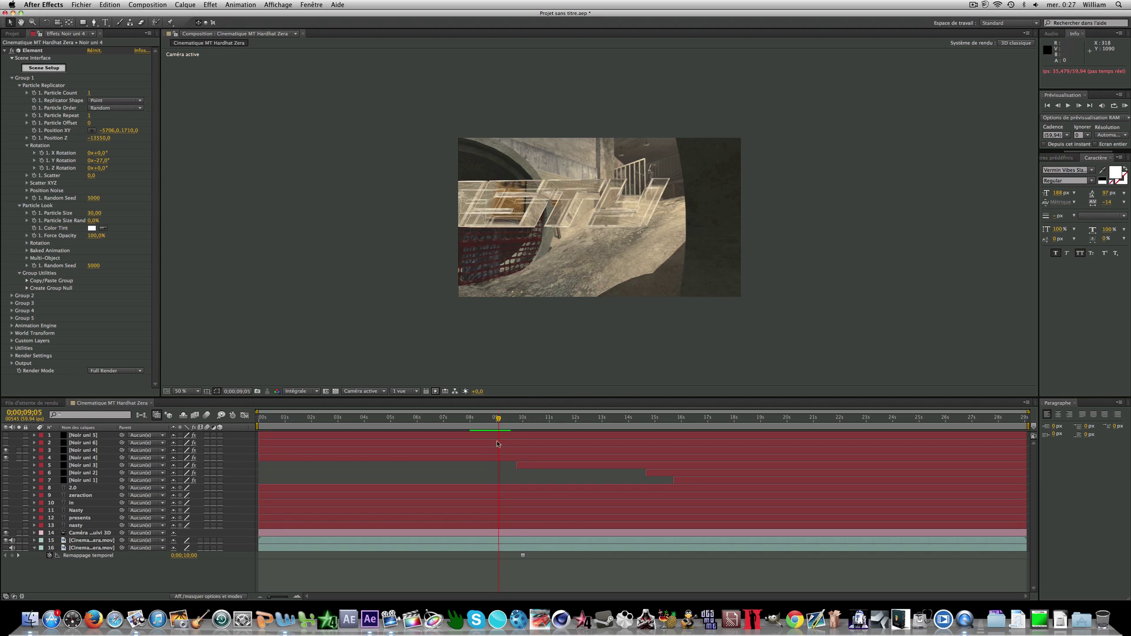
mouse_move(497, 417)
mouse_down()
mouse_move(469, 417)
mouse_move(493, 424)
mouse_up()
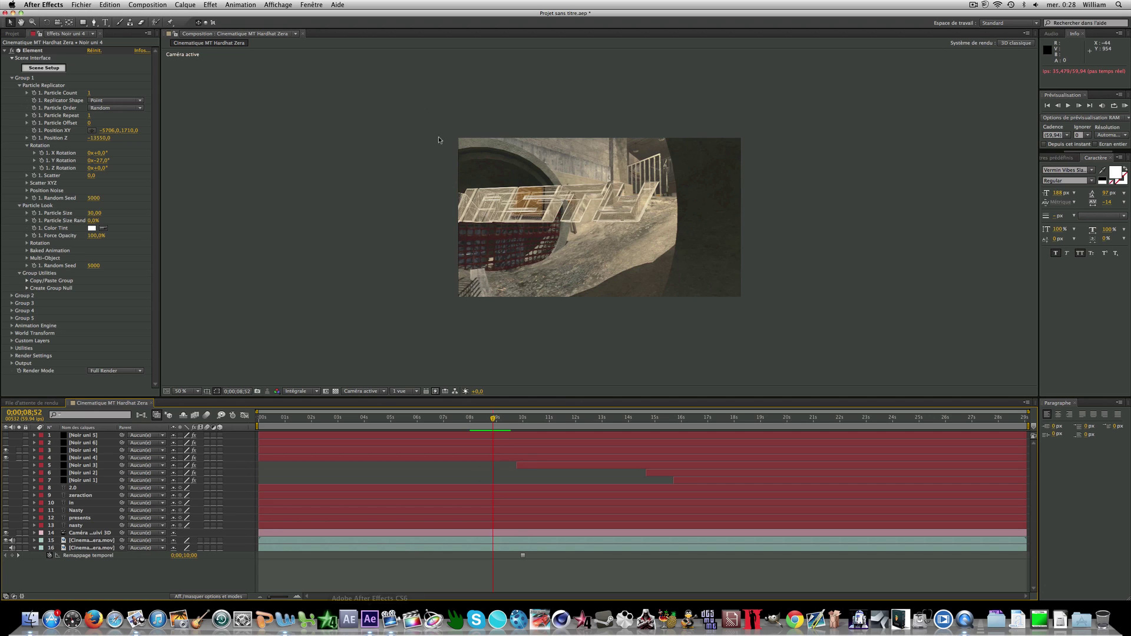
click(212, 5)
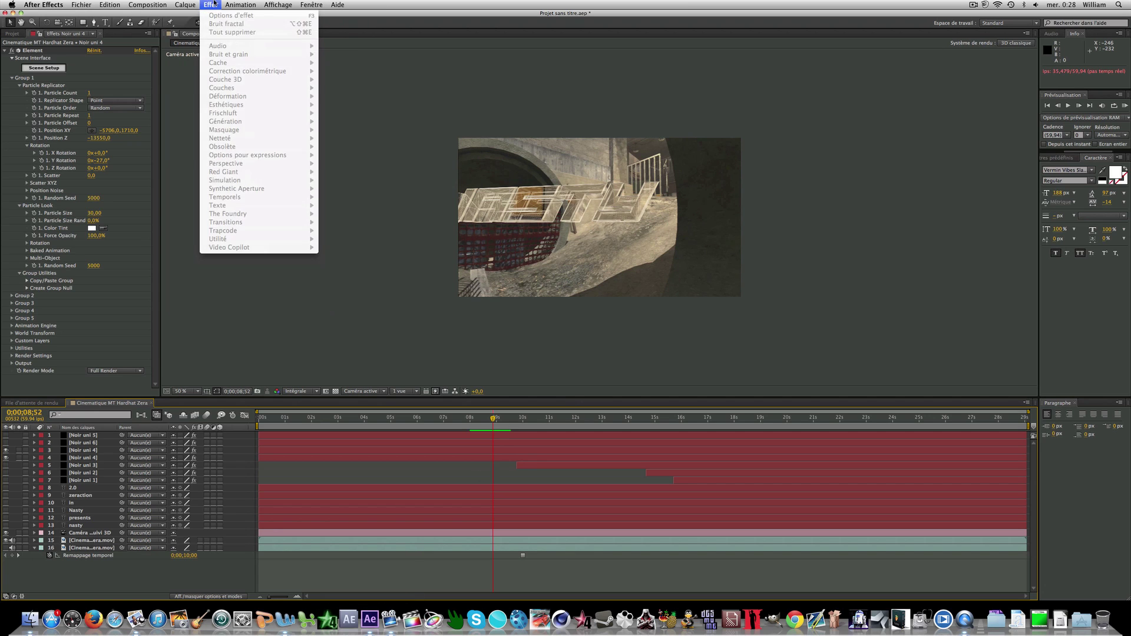
click(268, 318)
click(273, 419)
click(210, 5)
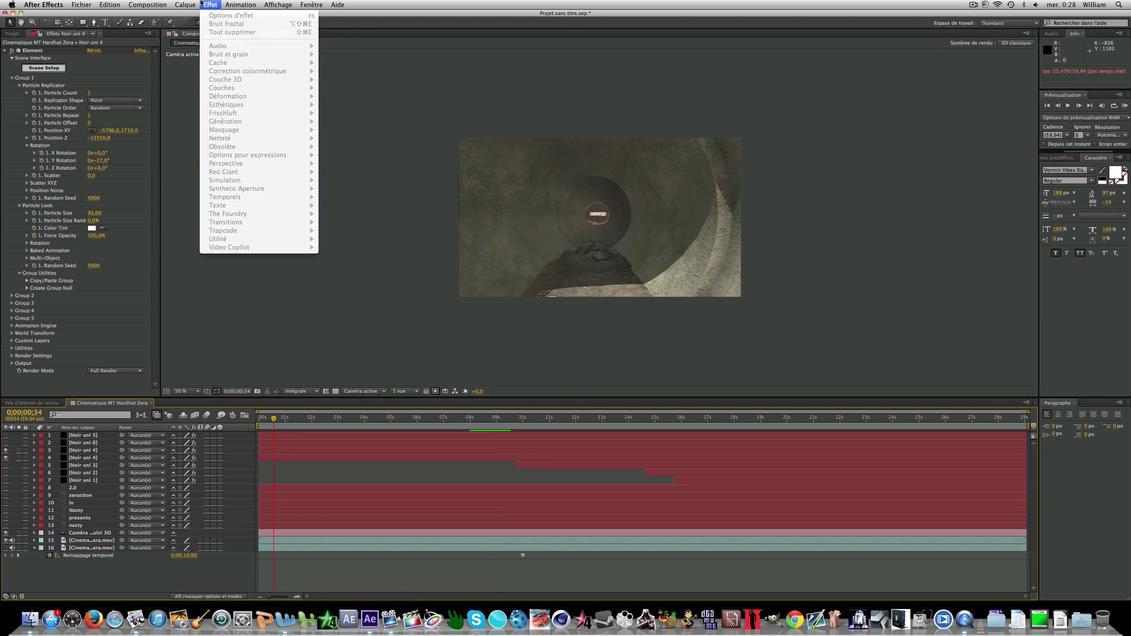
click(233, 324)
click(82, 436)
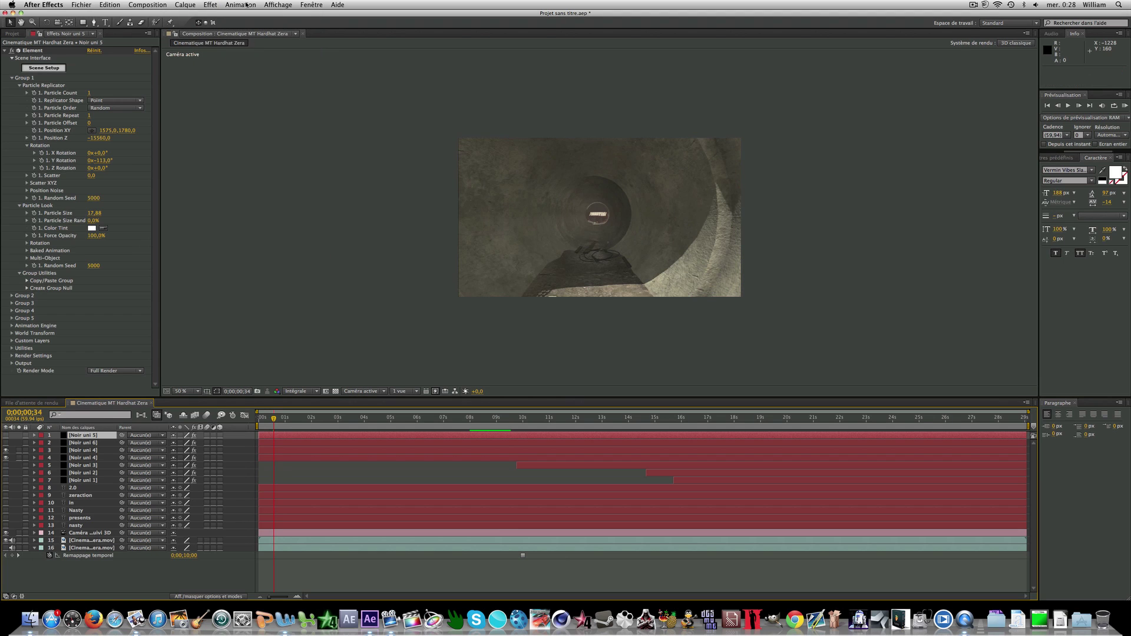
click(211, 5)
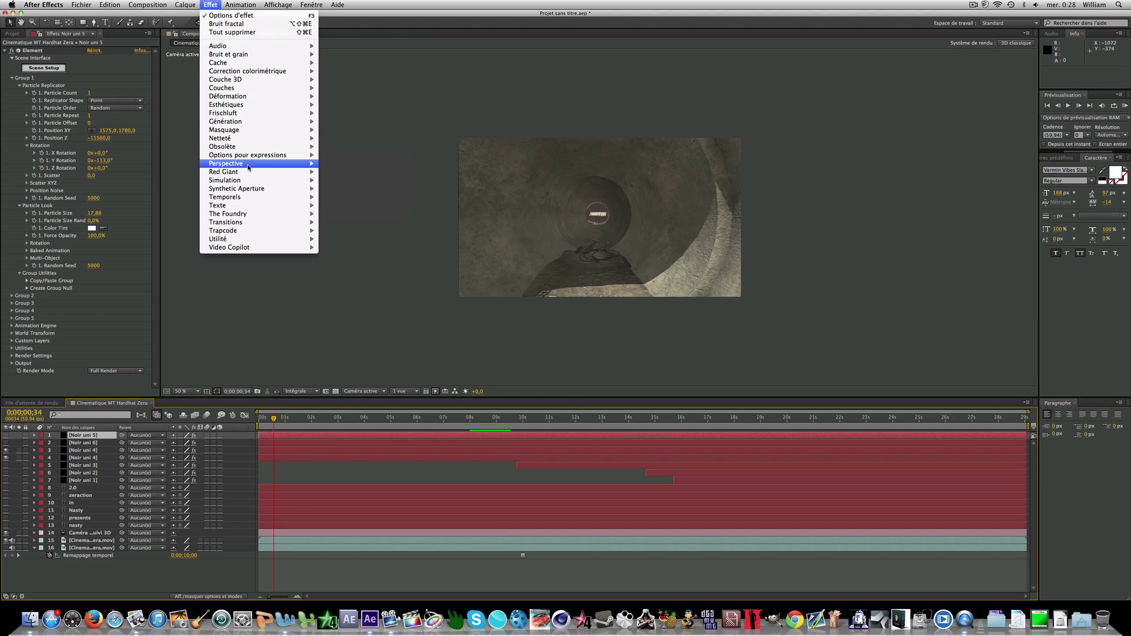
click(483, 461)
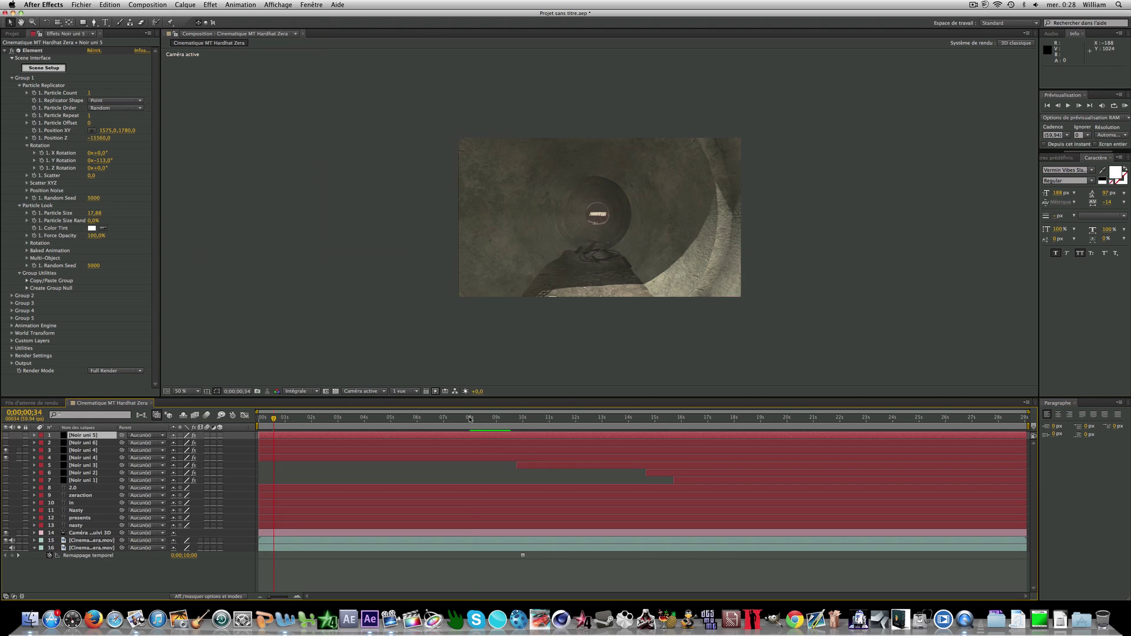
mouse_move(470, 418)
mouse_down()
mouse_move(492, 430)
mouse_move(469, 421)
mouse_move(483, 423)
mouse_up()
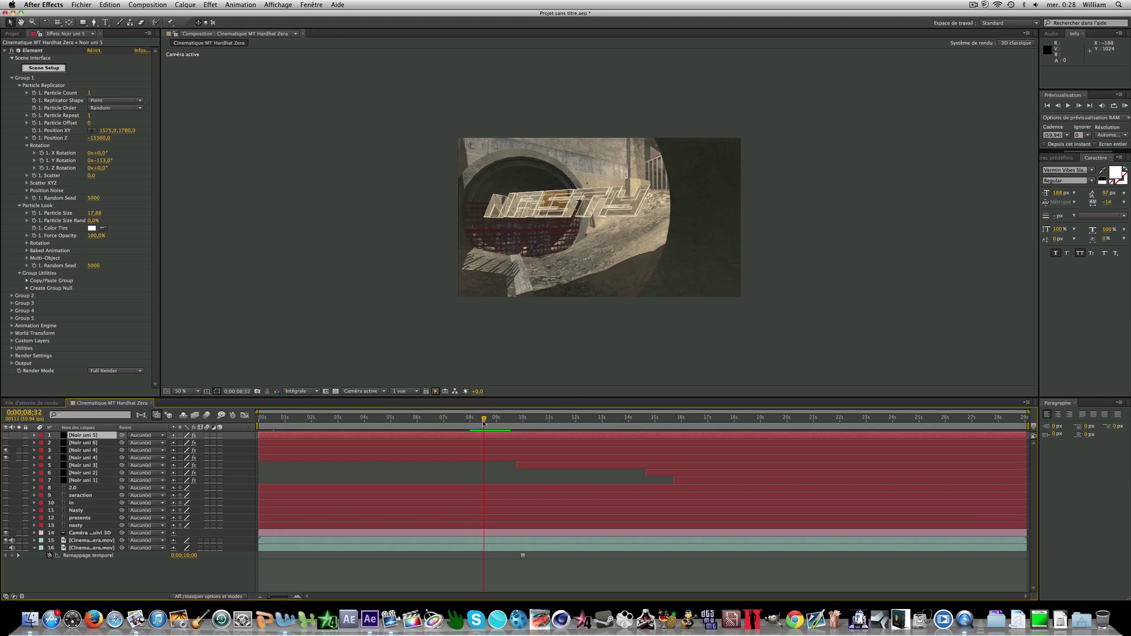
Step: Copy the 3D tracking camera layer from the Cinematique MT Hardhat Zera composition
click(90, 533)
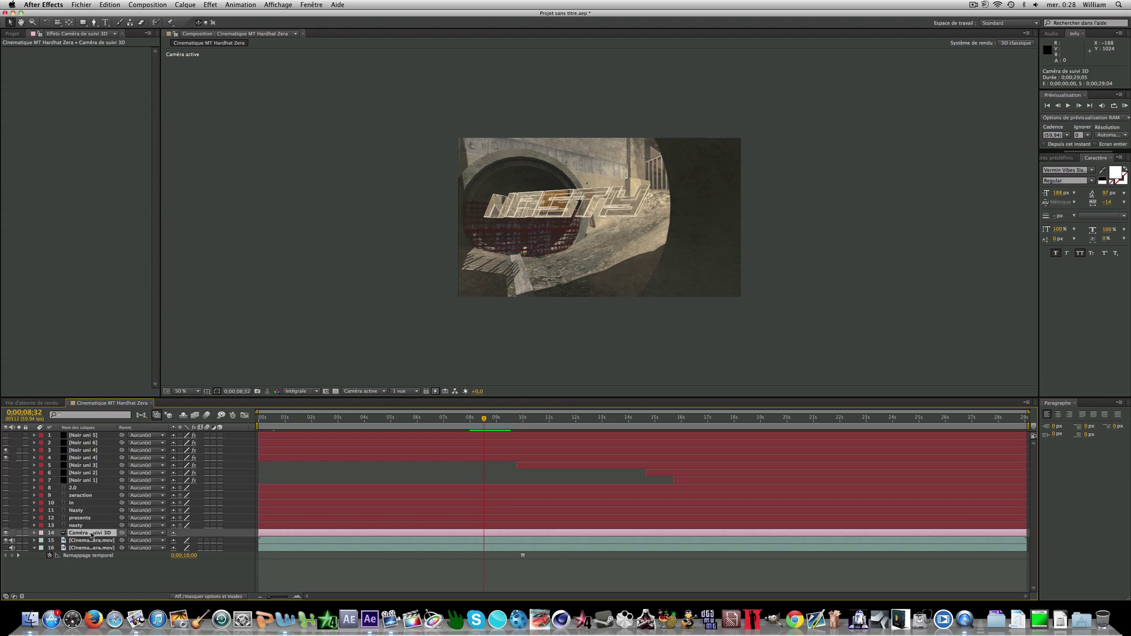
click(108, 5)
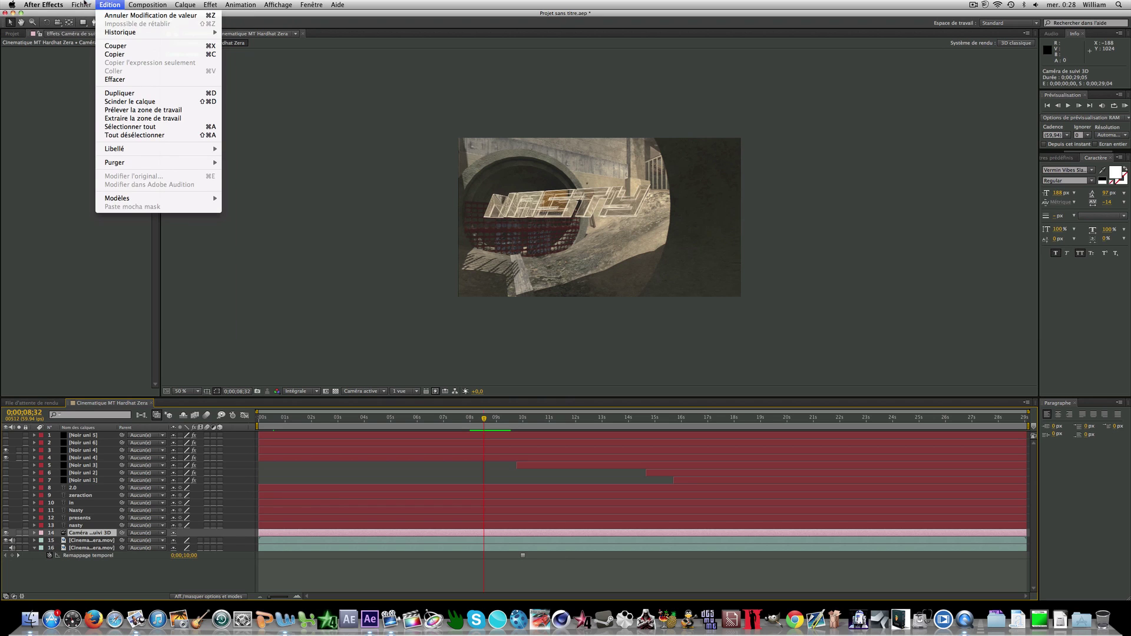
mouse_move(82, 4)
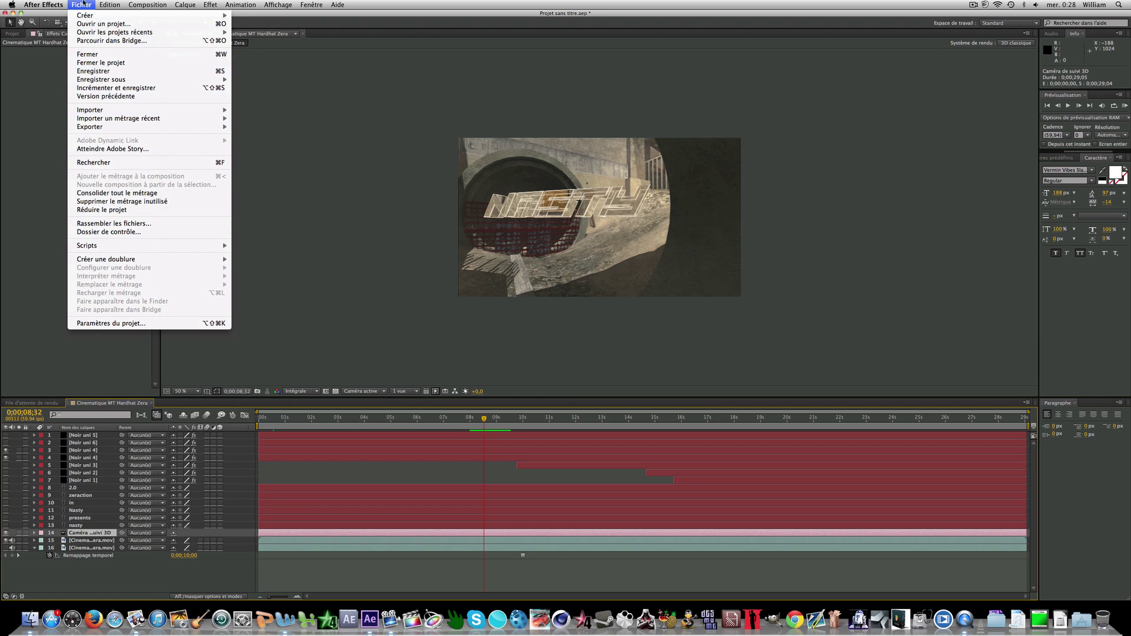
click(118, 54)
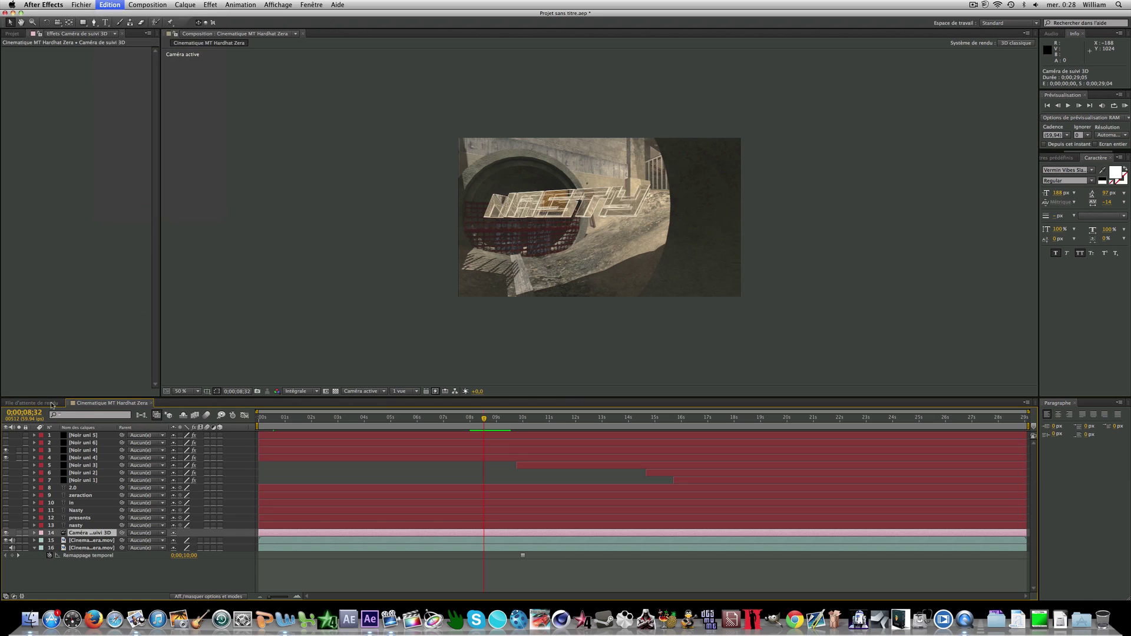
Step: Create a new composition from the Cinematique MT Hardhat Zera.mov footage in the project
click(17, 35)
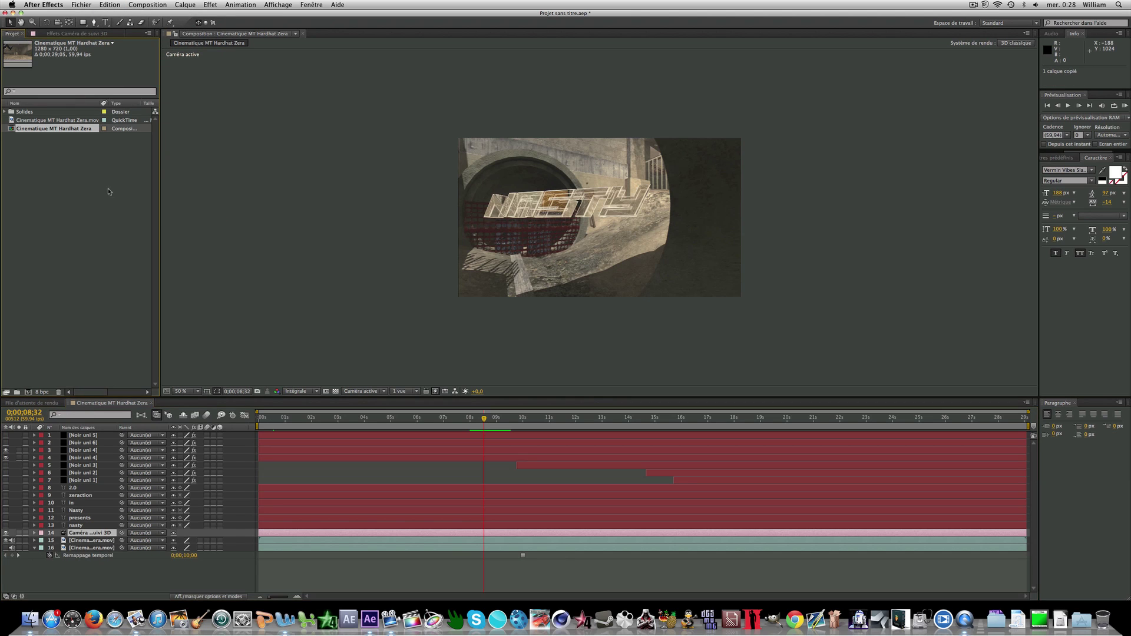
click(55, 121)
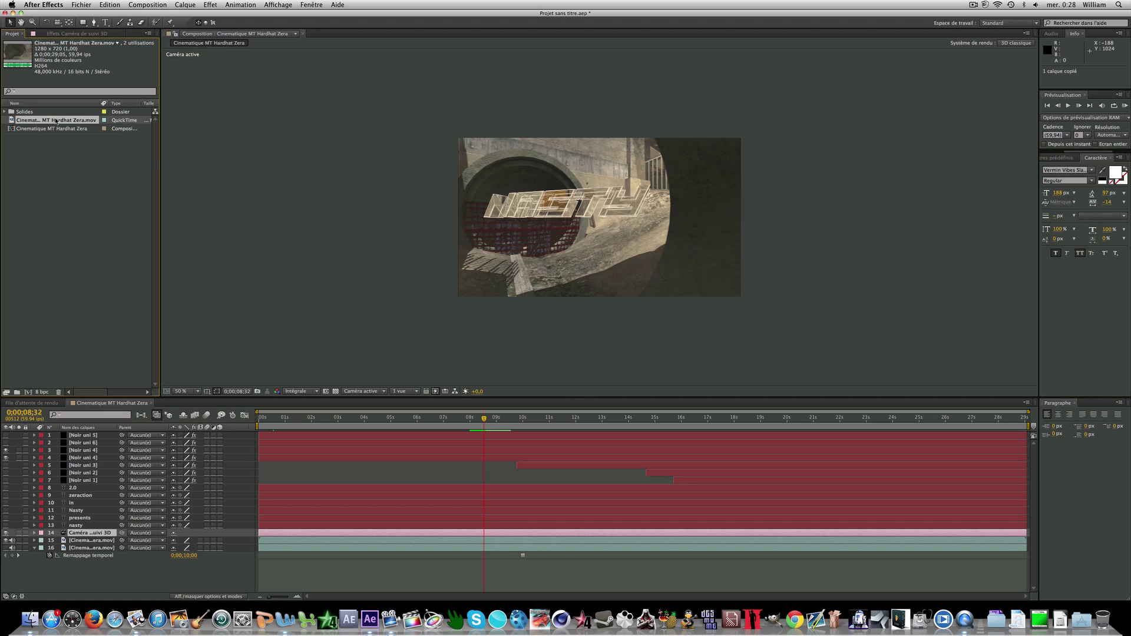
drag(55, 120, 27, 392)
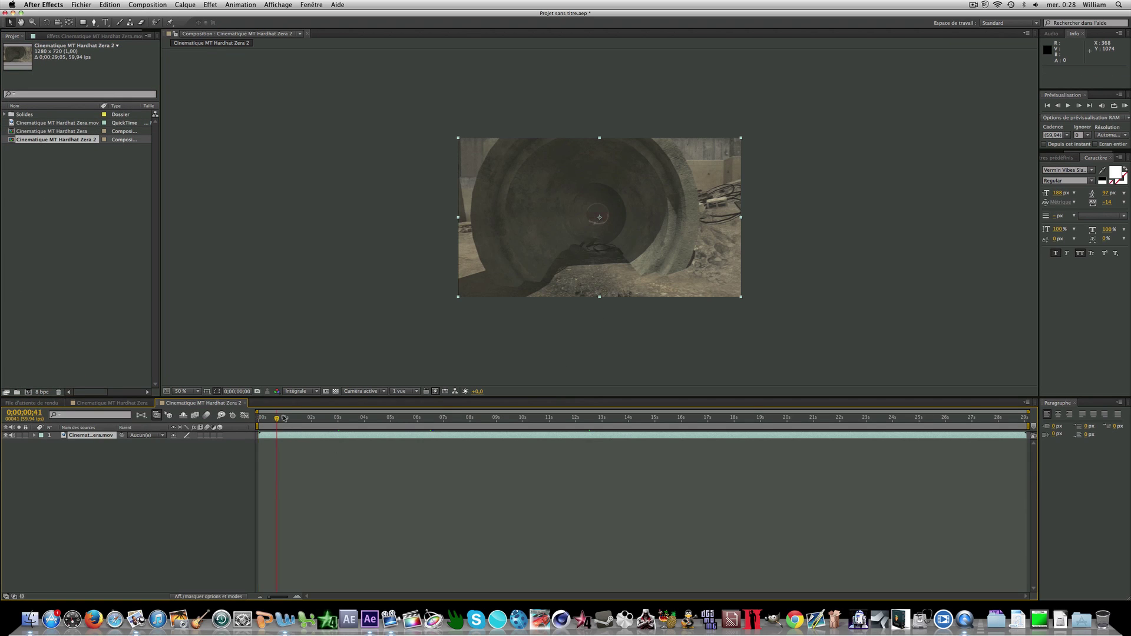
Step: Try the 3D Camera Tracker effect on the footage layer, and remove it again
drag(355, 419, 324, 419)
click(185, 5)
mouse_move(210, 5)
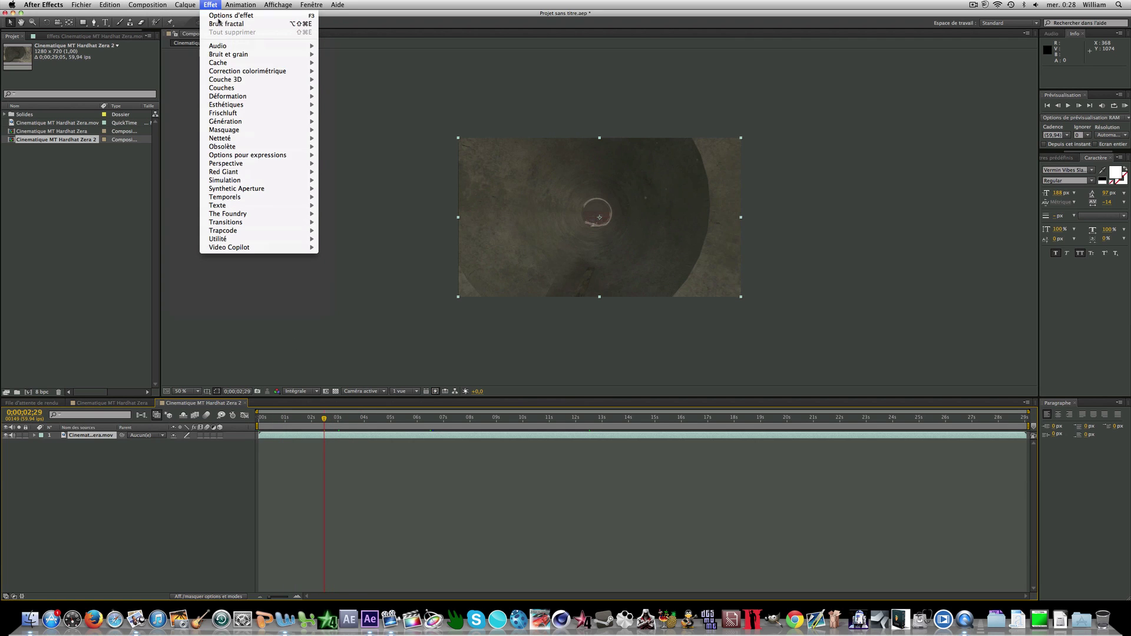
mouse_move(281, 165)
click(354, 240)
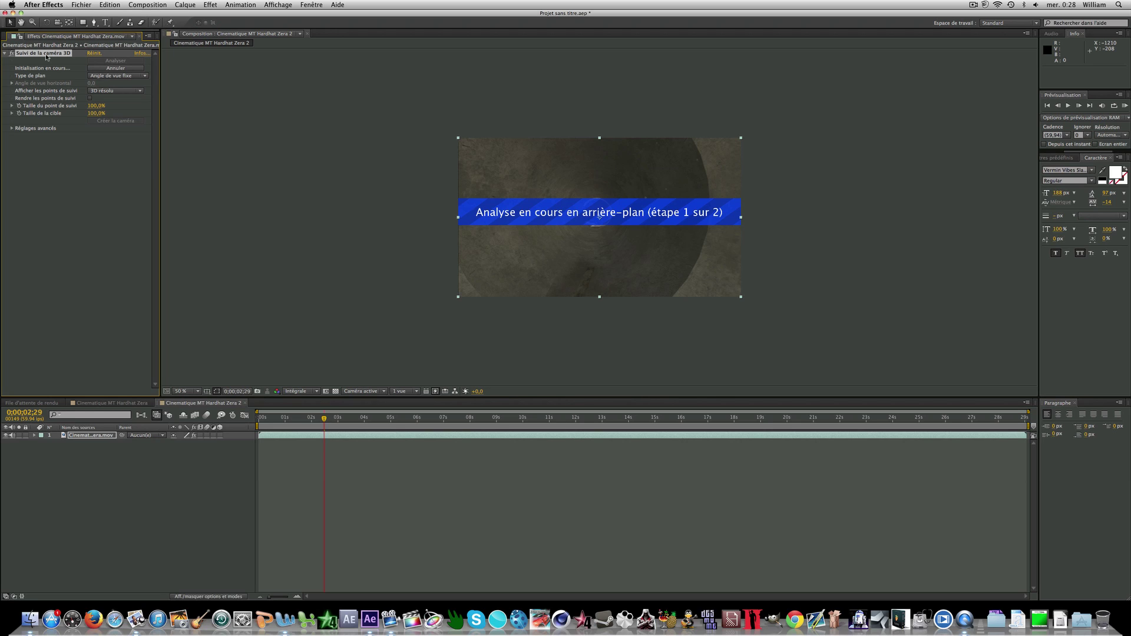
key(Delete)
Step: Paste the copied 3D tracking camera layer above the footage in the new composition
click(328, 418)
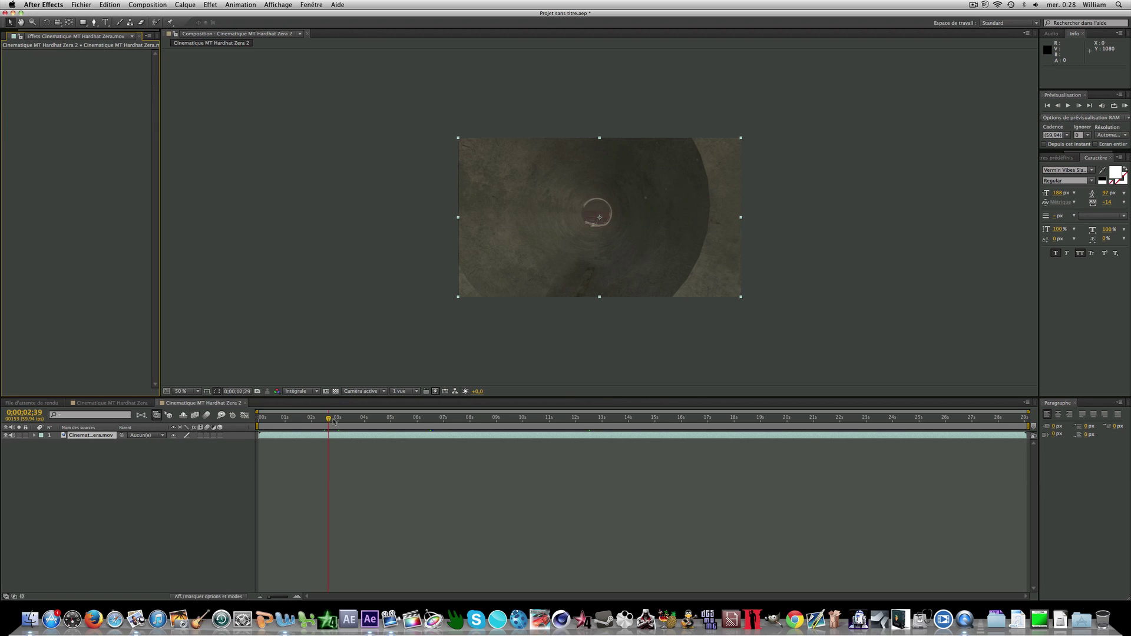
click(336, 419)
click(100, 4)
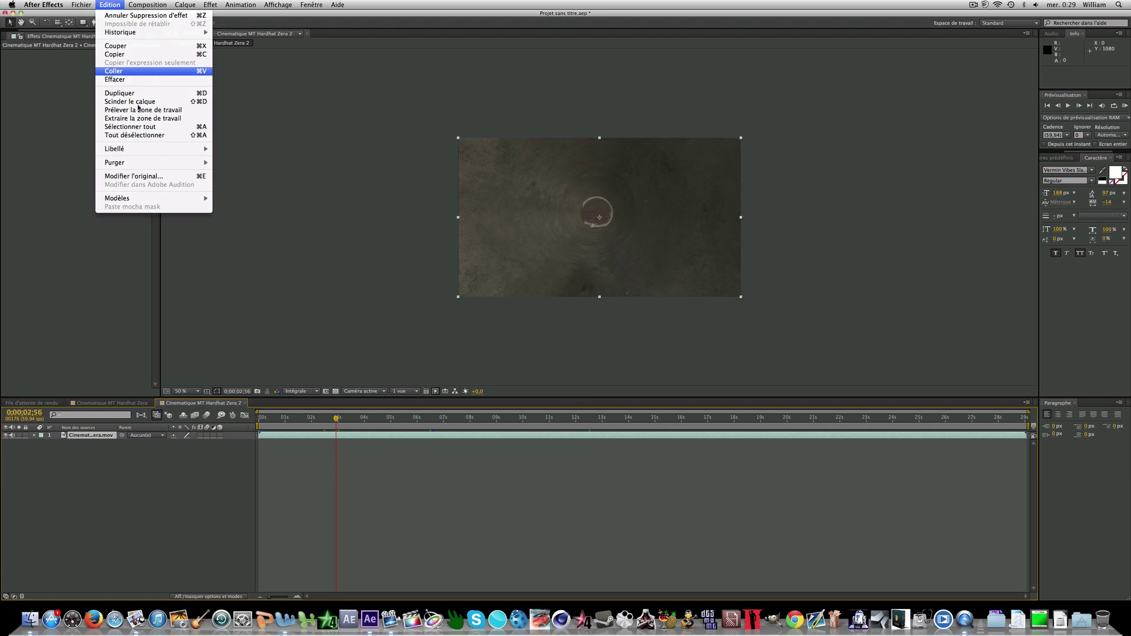
click(114, 71)
drag(83, 436, 85, 437)
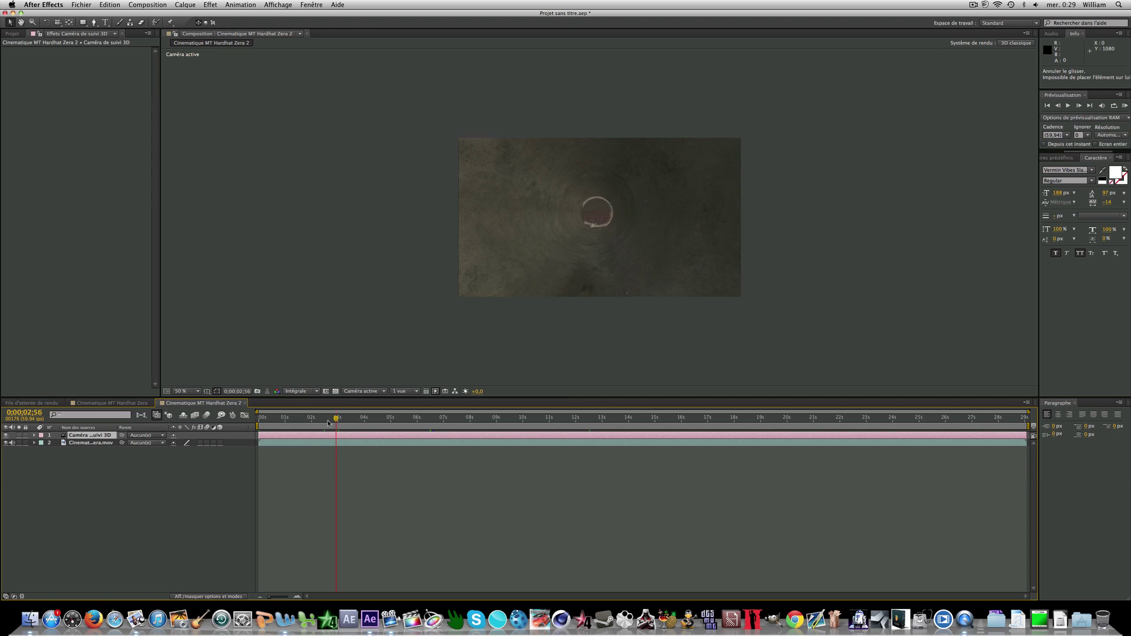
Step: Add a "NASTY" text layer across the frame with the time at 0;00;02;52, and hide the layer
drag(335, 418, 334, 422)
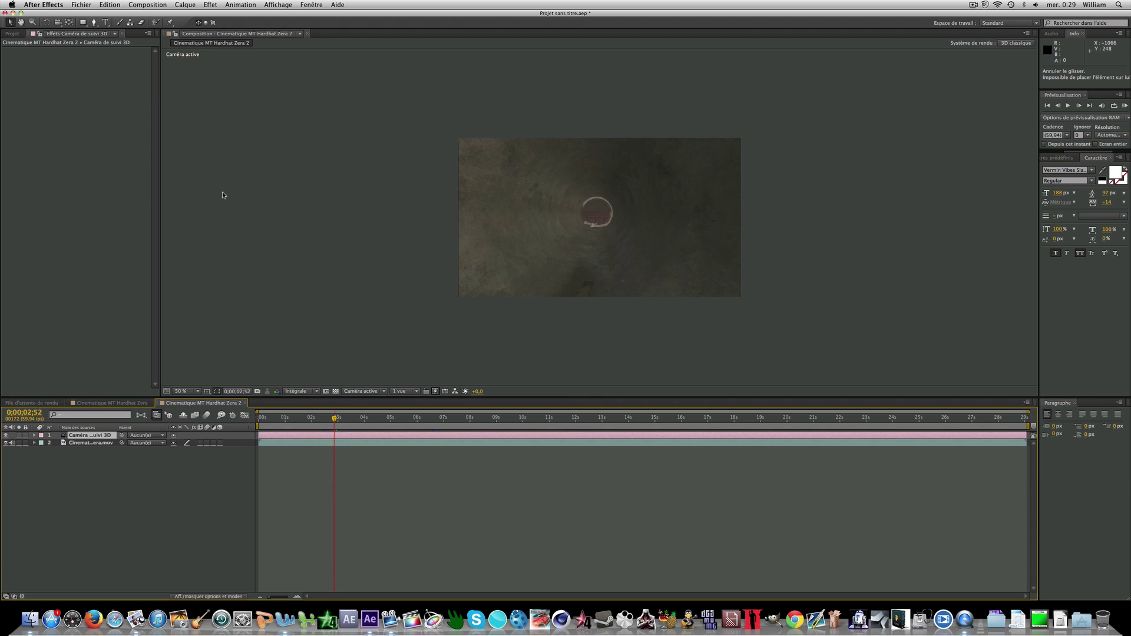
click(105, 23)
click(498, 210)
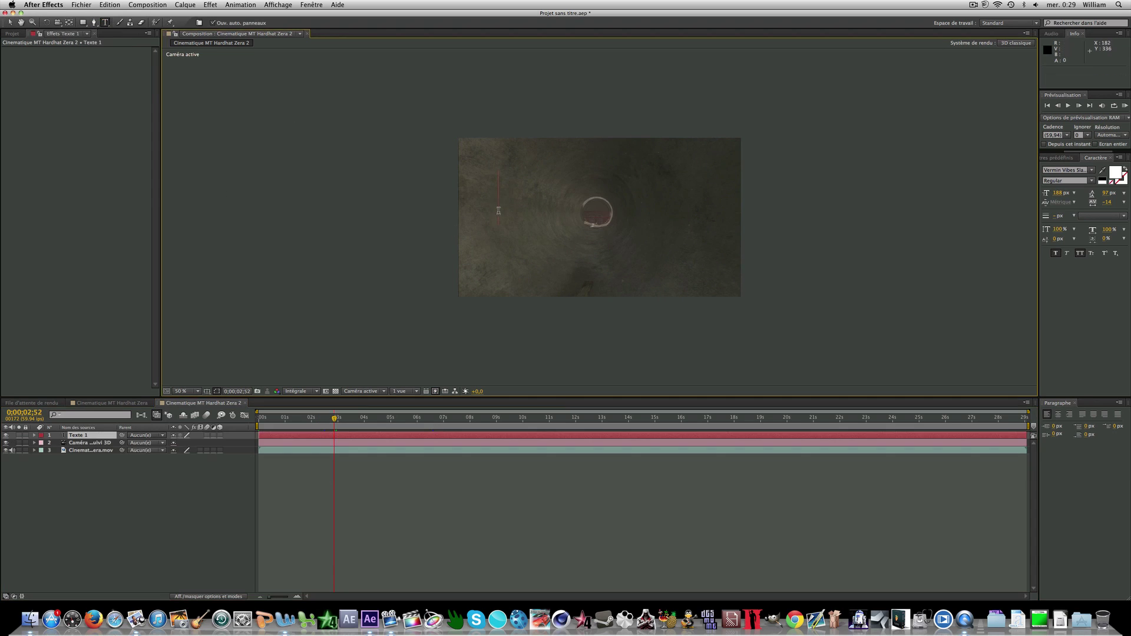
text(NASTY)
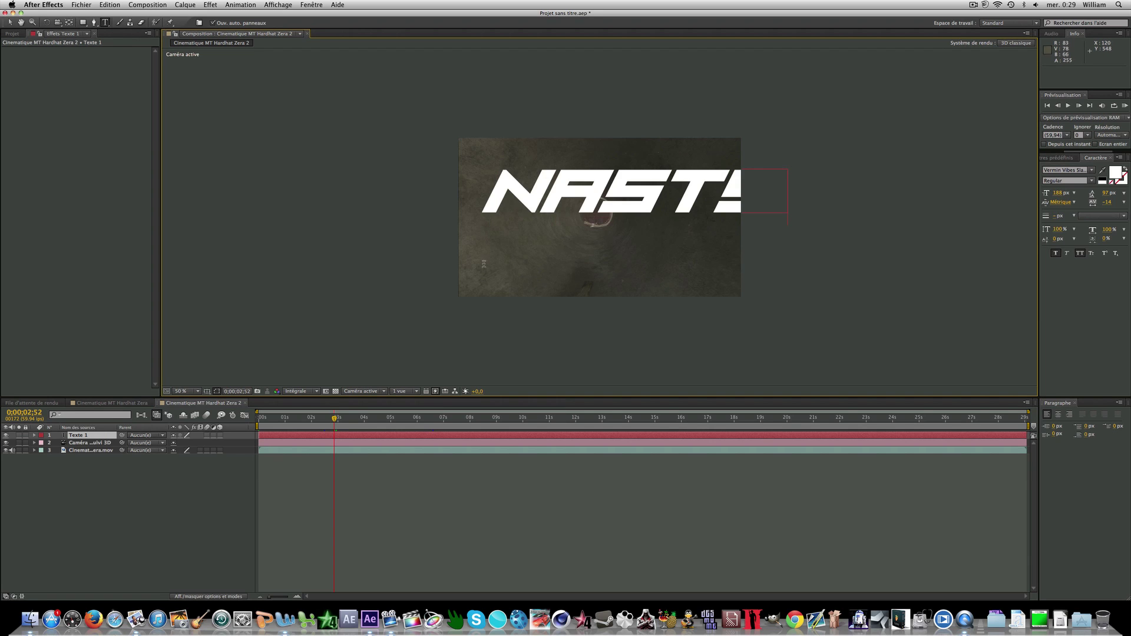
click(5, 434)
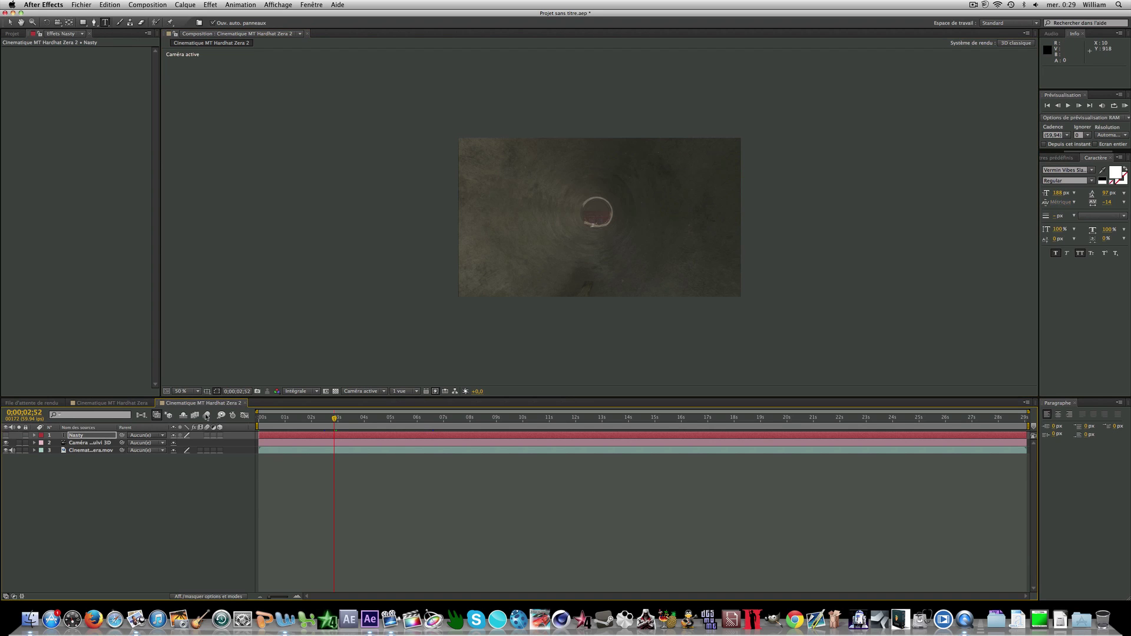
Step: Create an orange 1280 x 720 px solid layer above the text layer
click(367, 517)
click(210, 4)
mouse_move(185, 4)
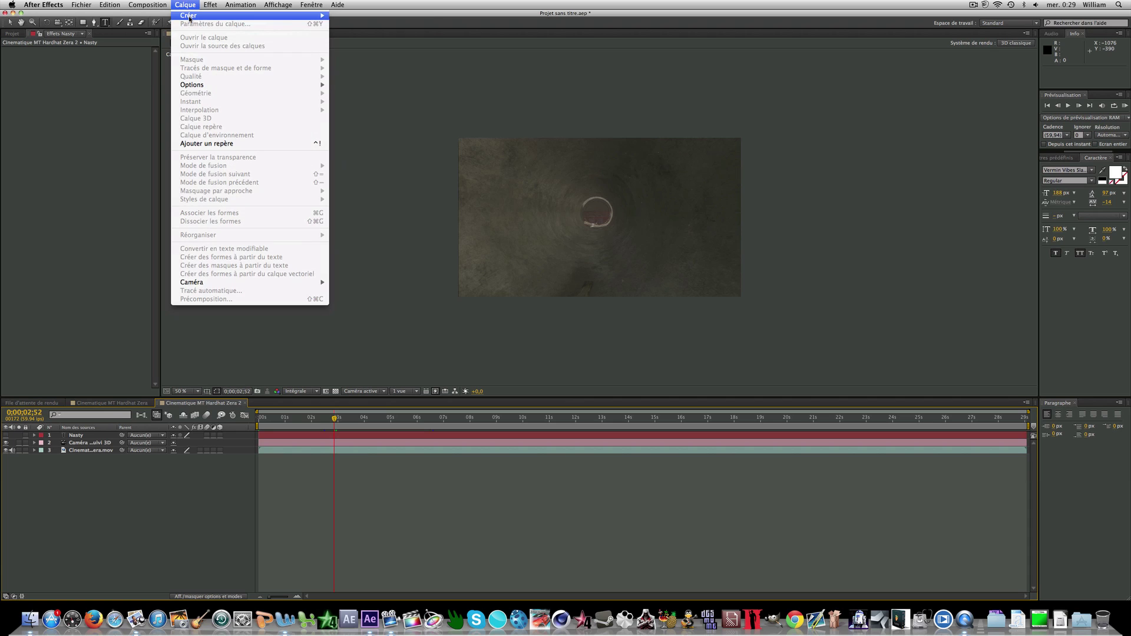
mouse_move(236, 15)
click(346, 26)
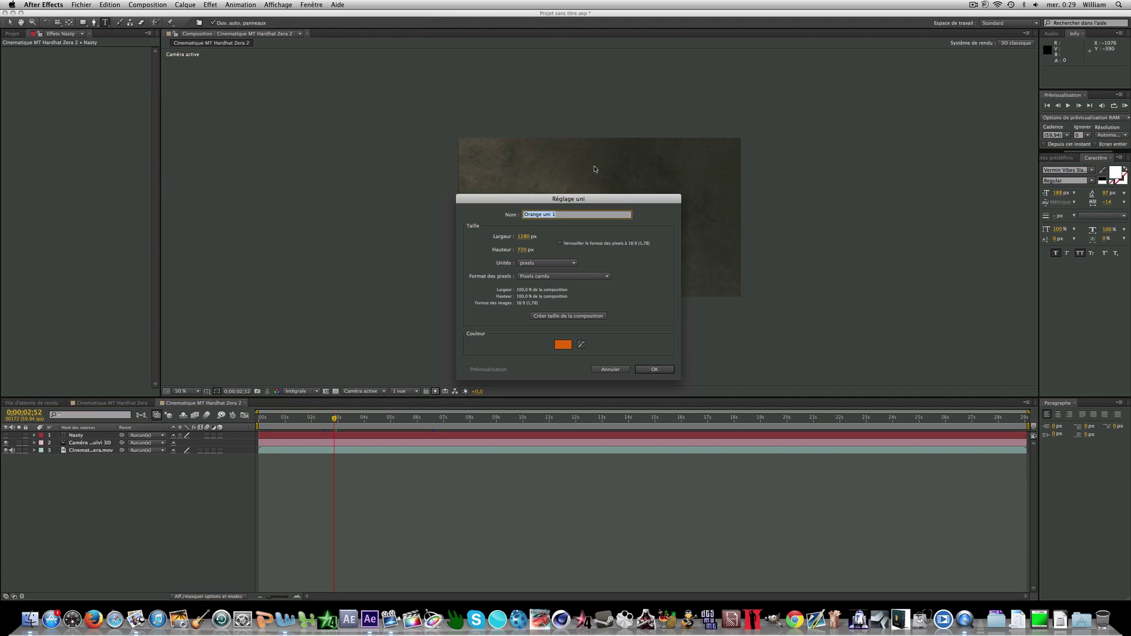
click(664, 369)
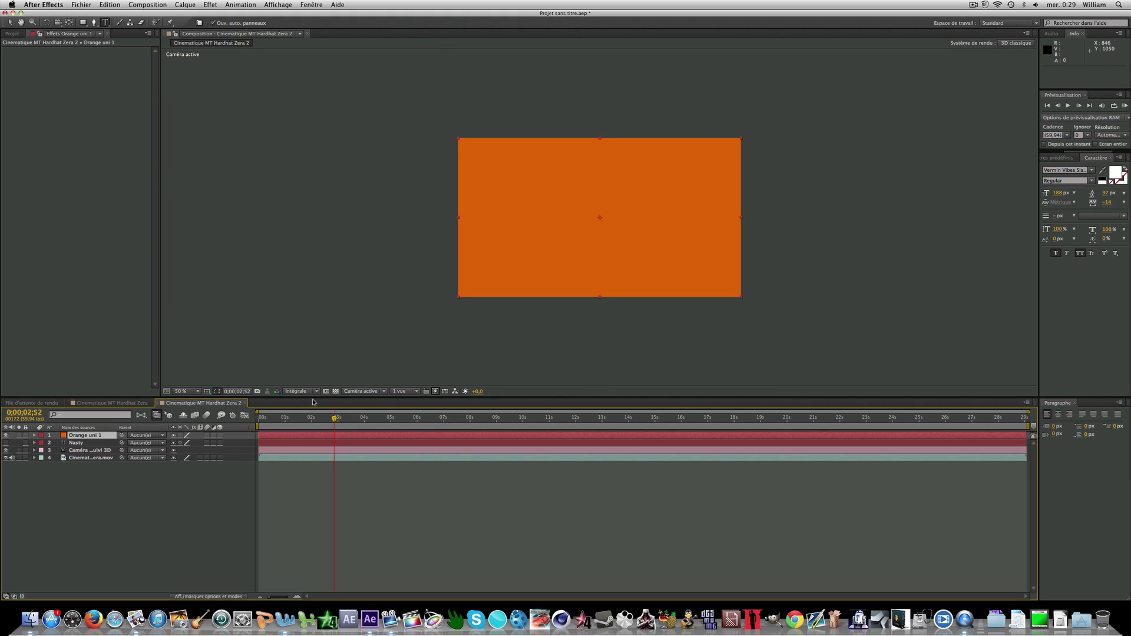
Step: Apply the Video Copilot Element effect to the orange solid
click(210, 5)
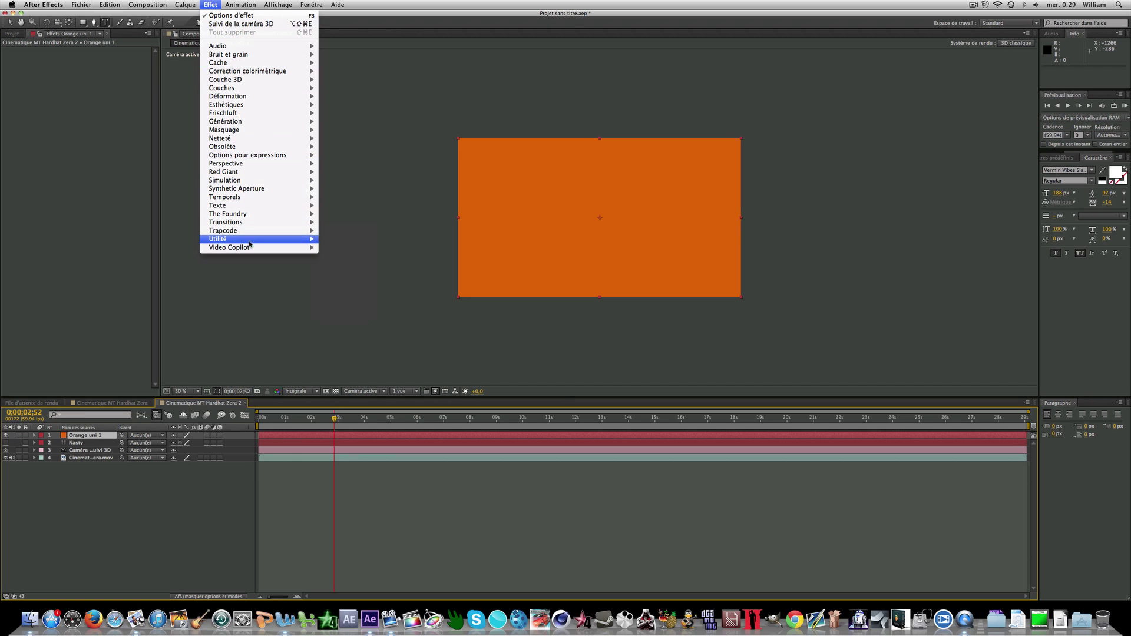
mouse_move(270, 247)
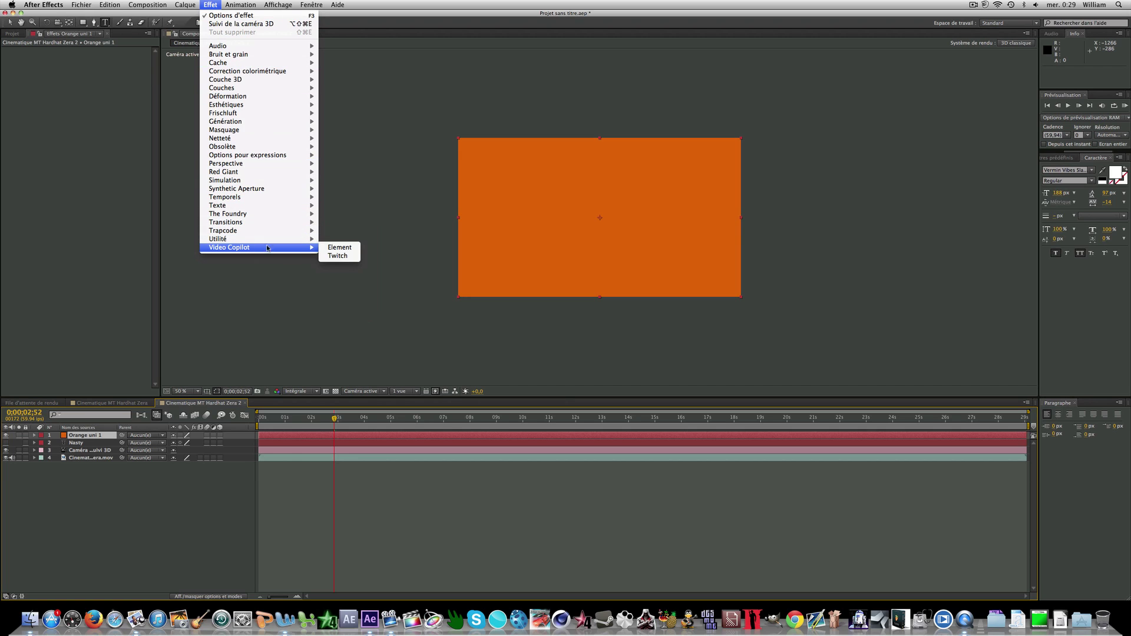
click(329, 248)
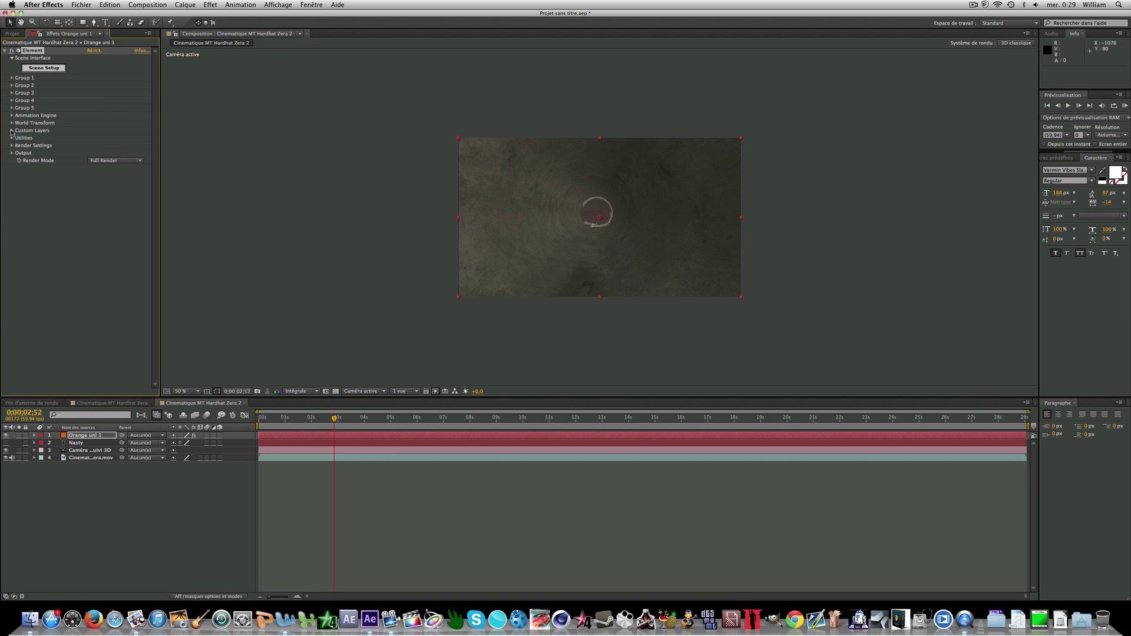
Step: Assign the Nasty text layer as Path Layer 1 in Element's custom text and masks
click(11, 131)
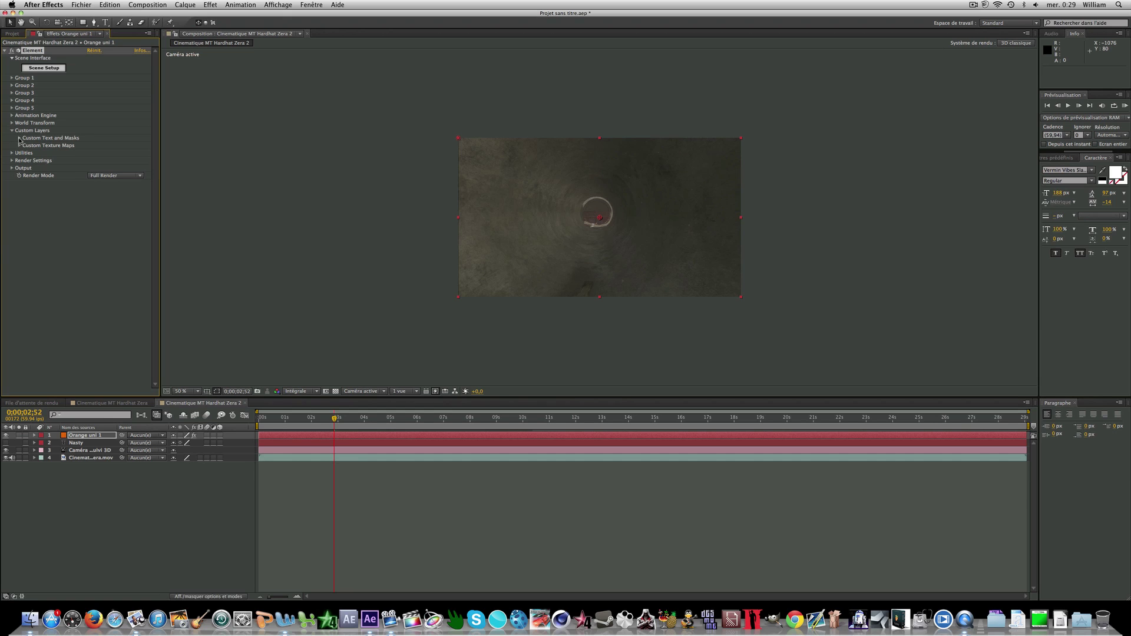
click(19, 138)
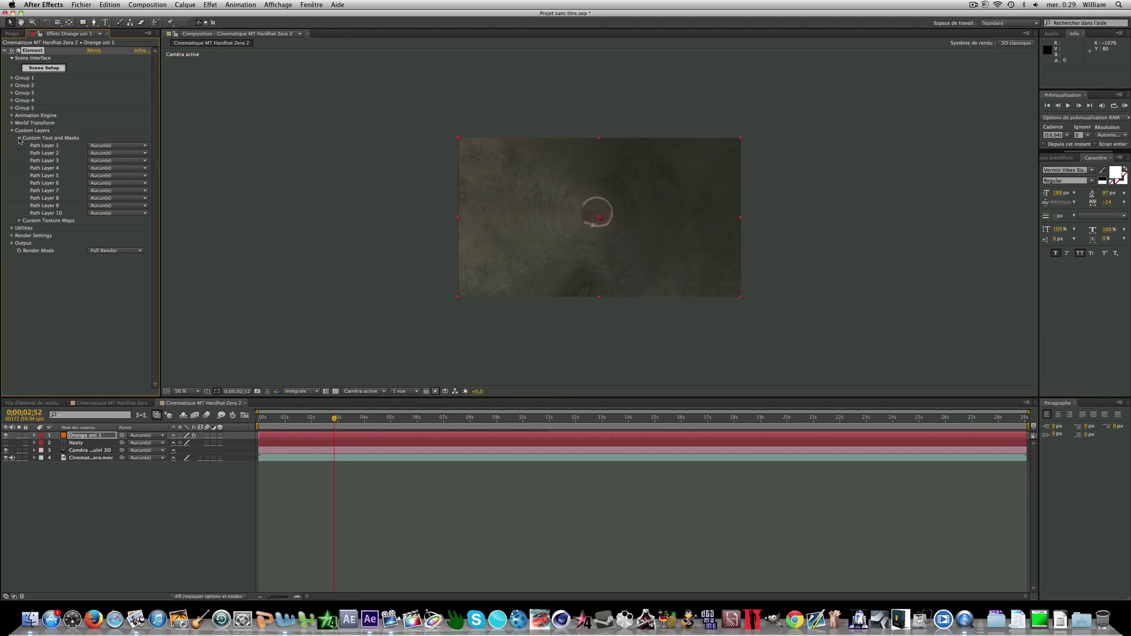
click(107, 146)
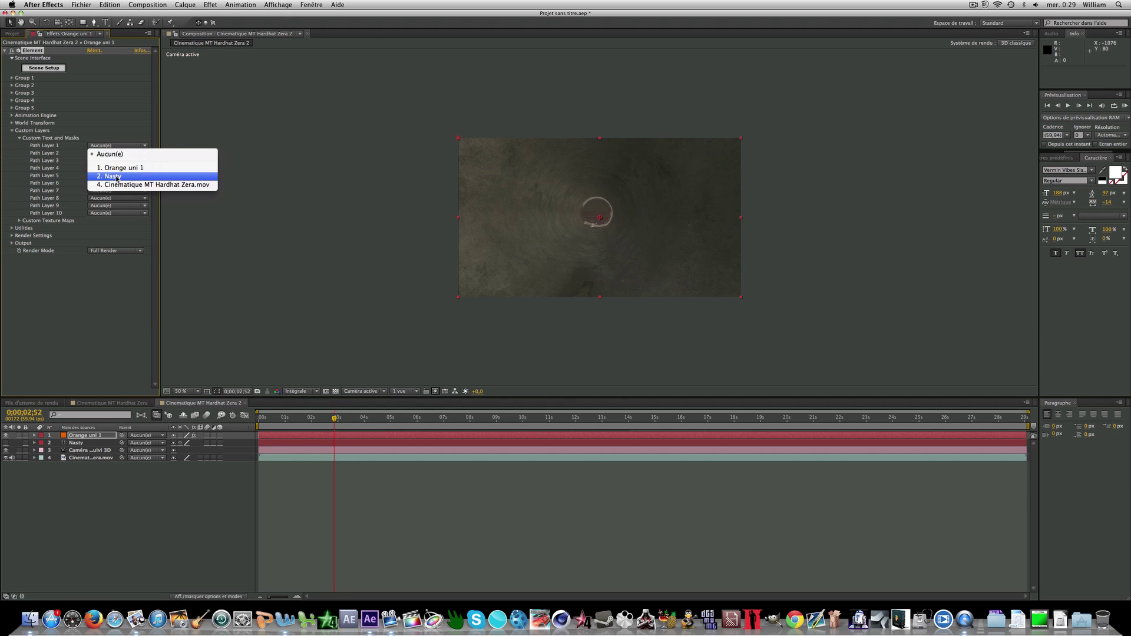
click(109, 176)
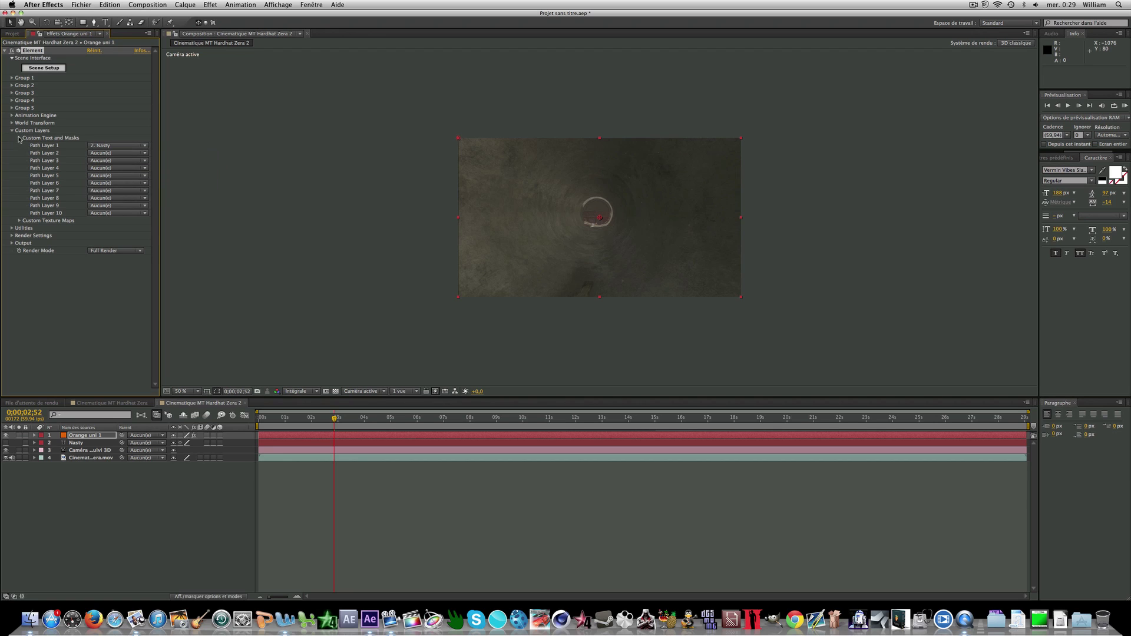
click(19, 137)
click(12, 131)
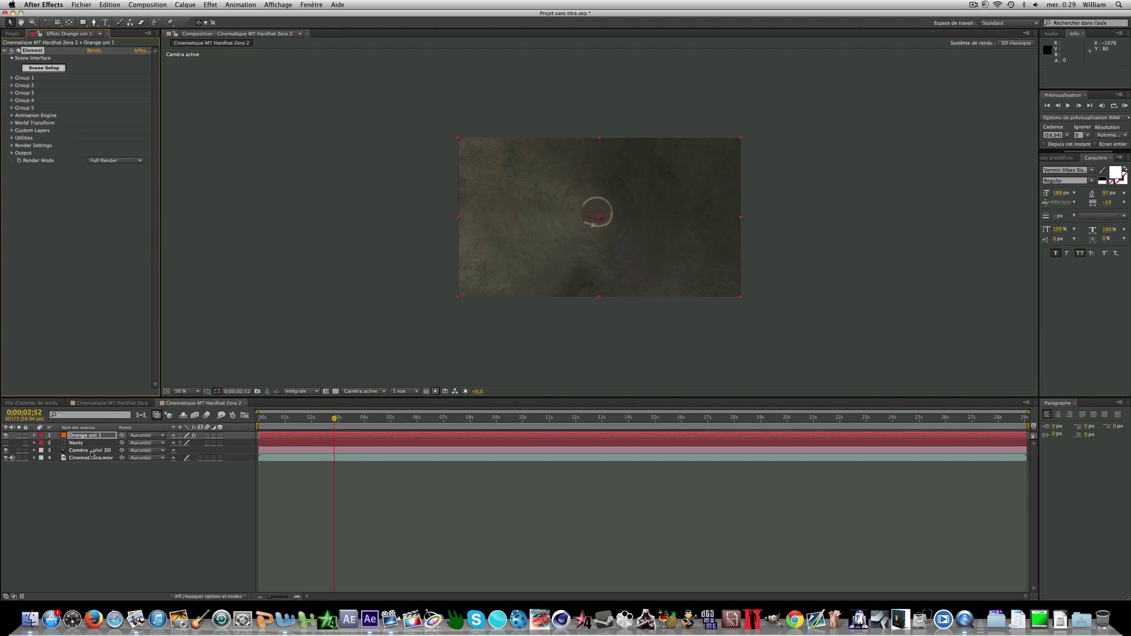
Step: Duplicate the Hardhat footage layer and select the lower copy
click(91, 458)
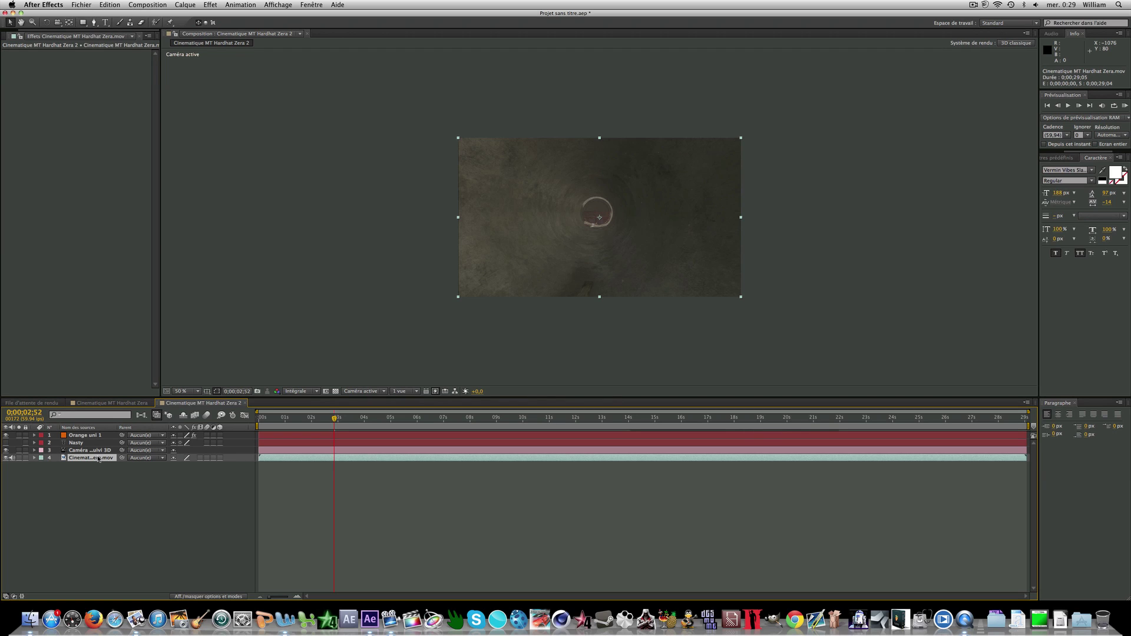
key(super+d)
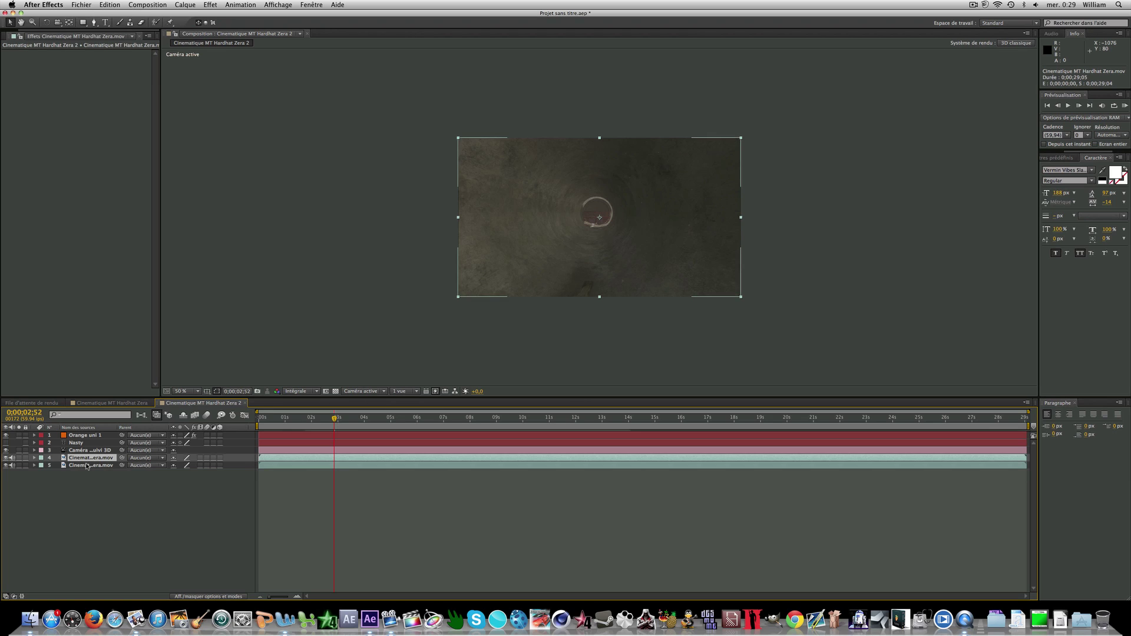
click(87, 465)
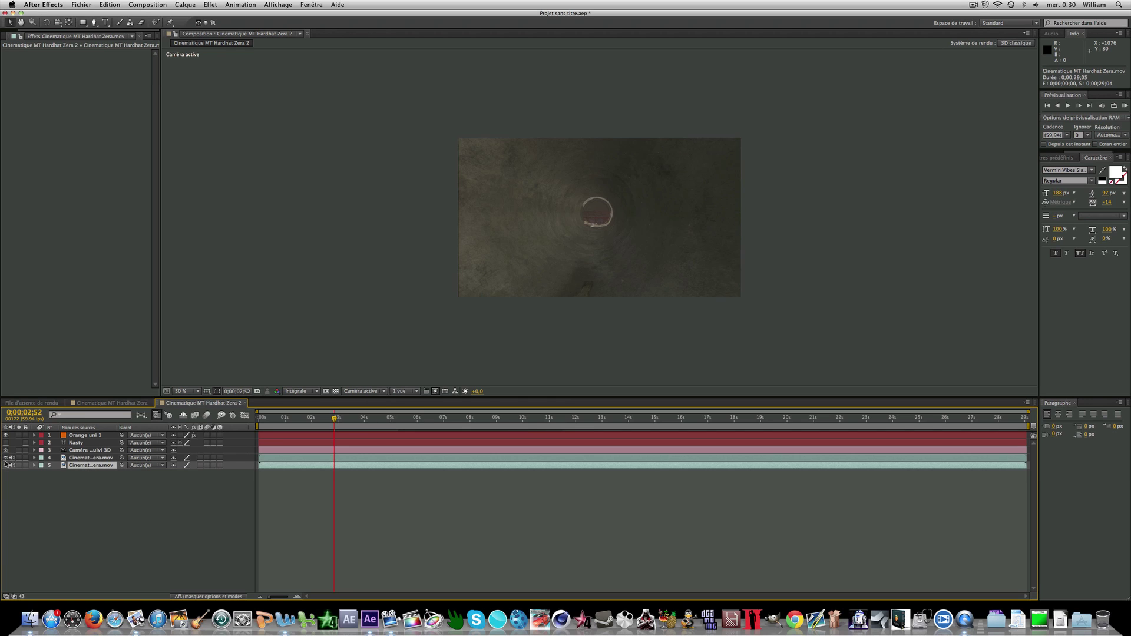
Step: Freeze the lower footage copy on its frame at 0;00;10;45 and hide that layer
drag(372, 421, 543, 420)
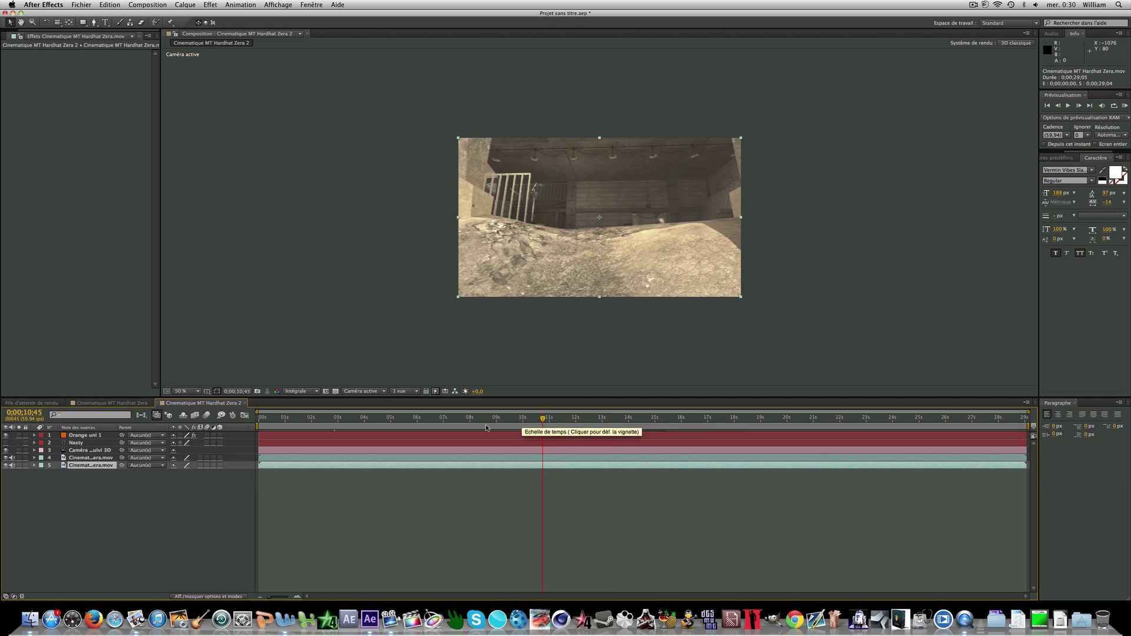
right_click(80, 466)
click(81, 461)
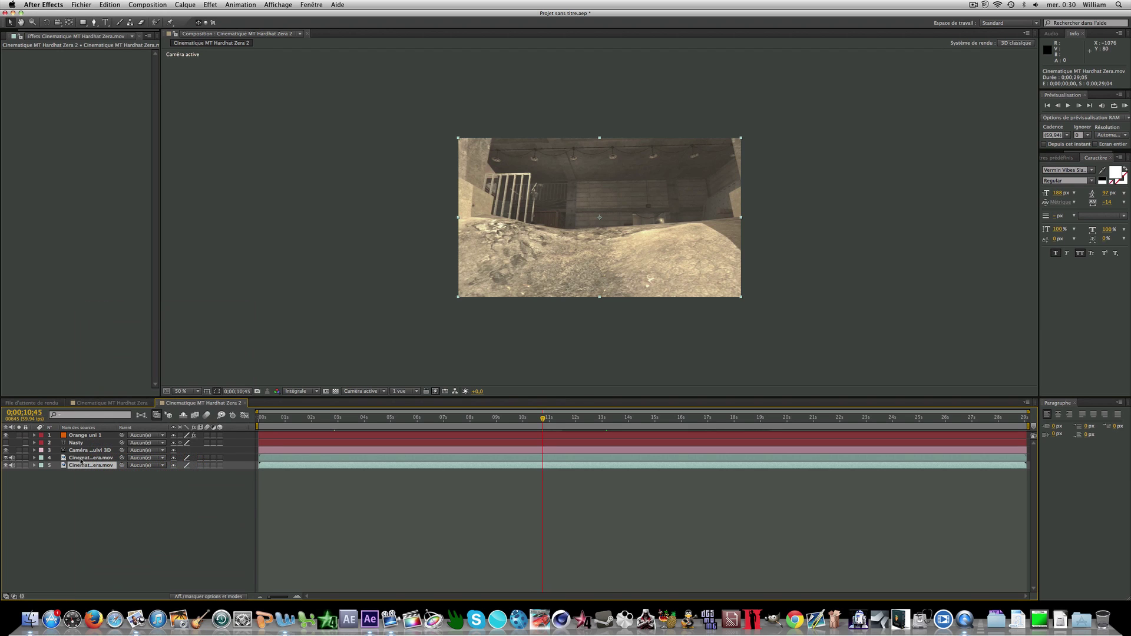
right_click(81, 466)
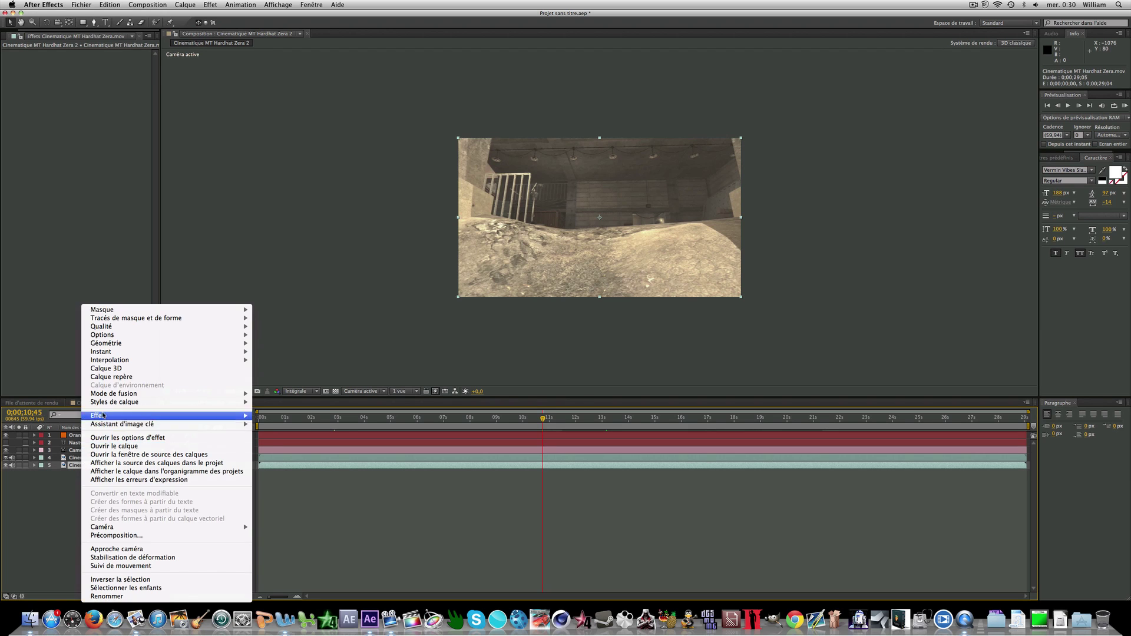
mouse_move(110, 395)
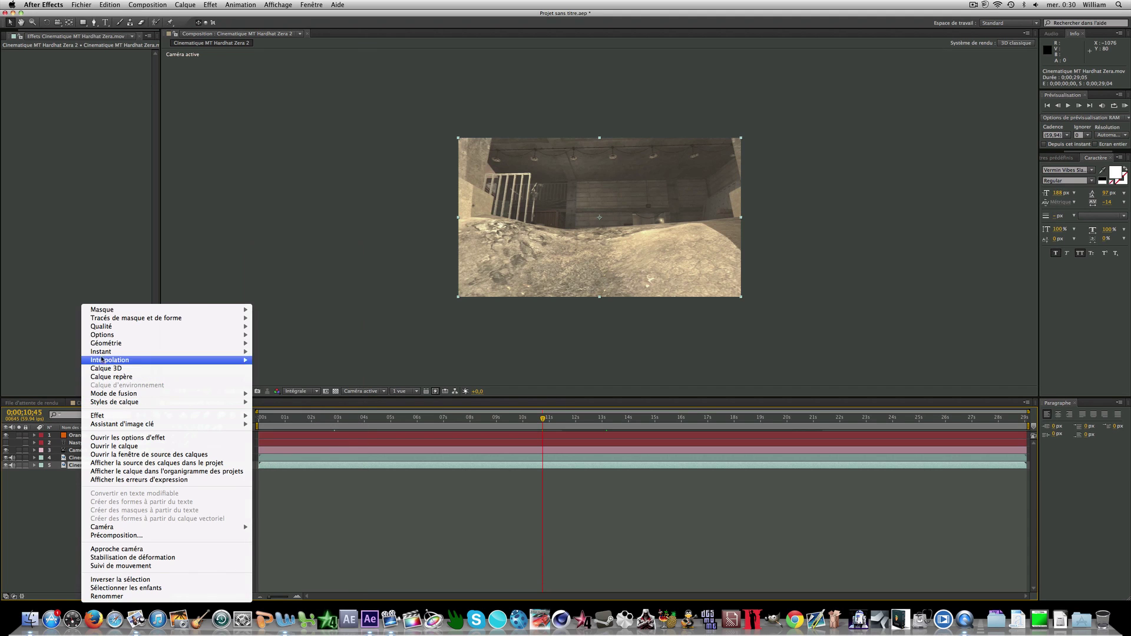
mouse_move(101, 352)
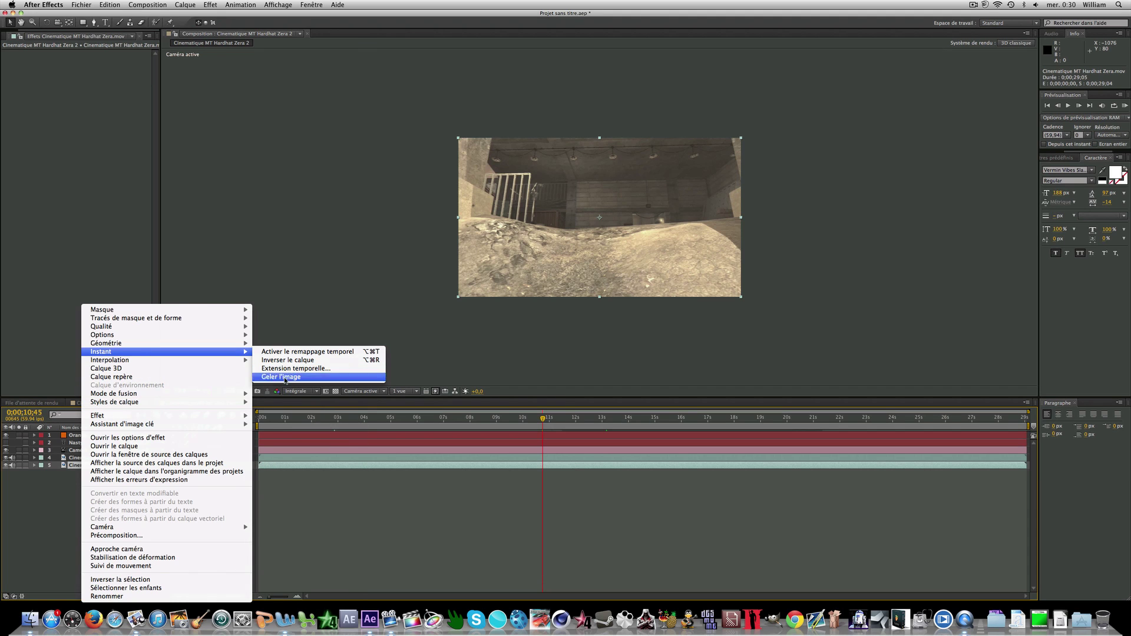
click(285, 378)
mouse_move(543, 422)
mouse_down()
mouse_move(484, 421)
mouse_move(543, 420)
mouse_up()
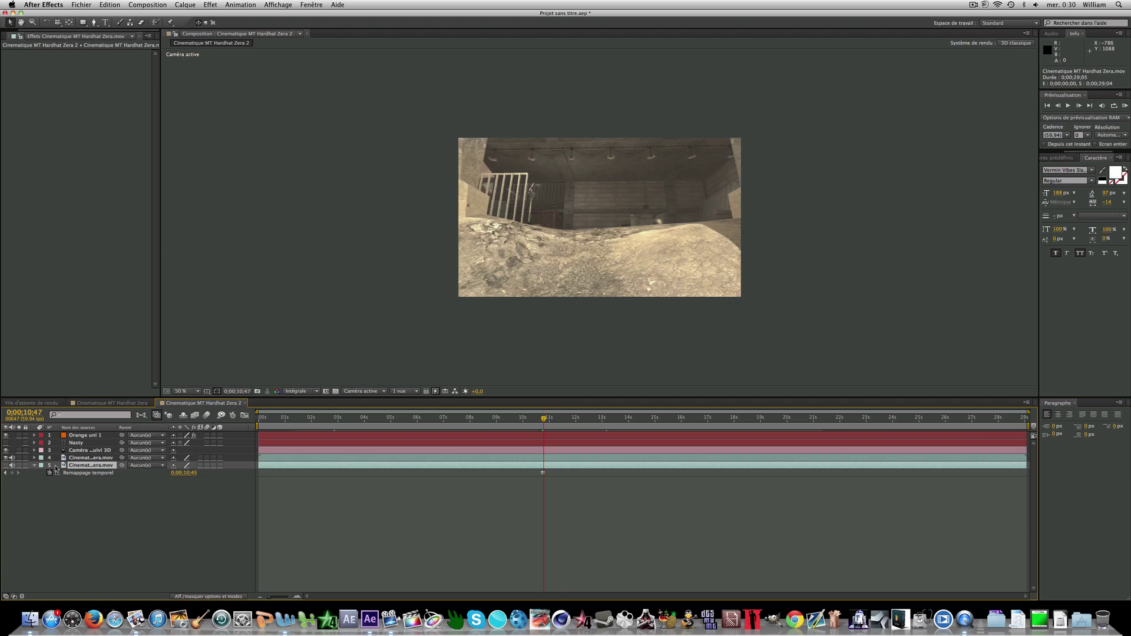
Step: Assign the frozen footage, layer 5, as Layer 1 in the custom texture maps of the orange solid's Element effect
click(83, 435)
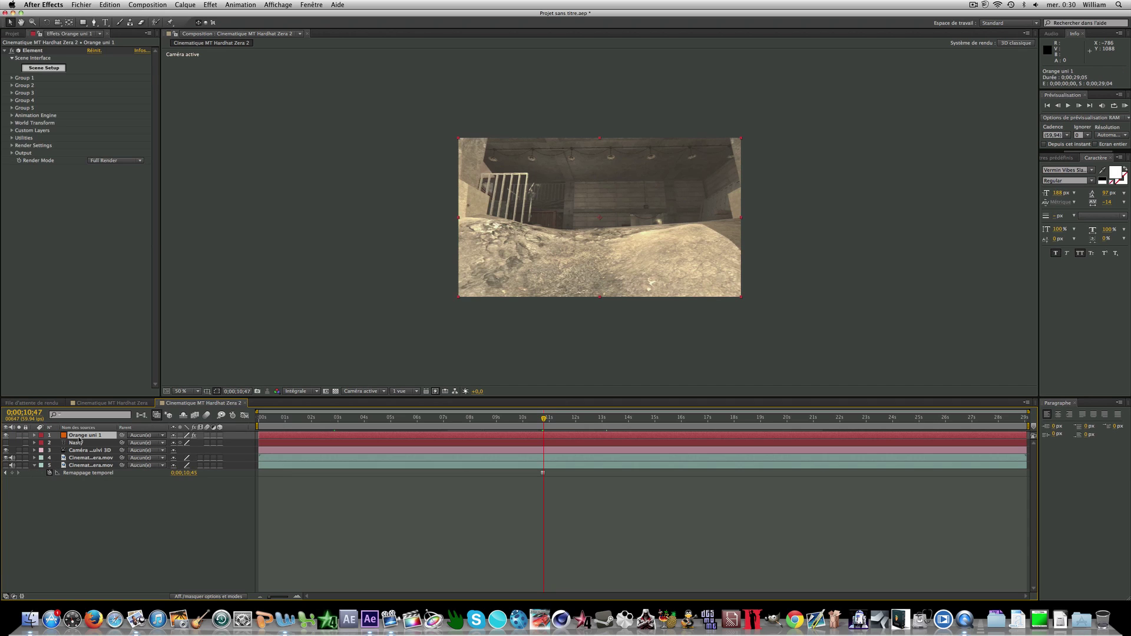
click(12, 131)
click(20, 138)
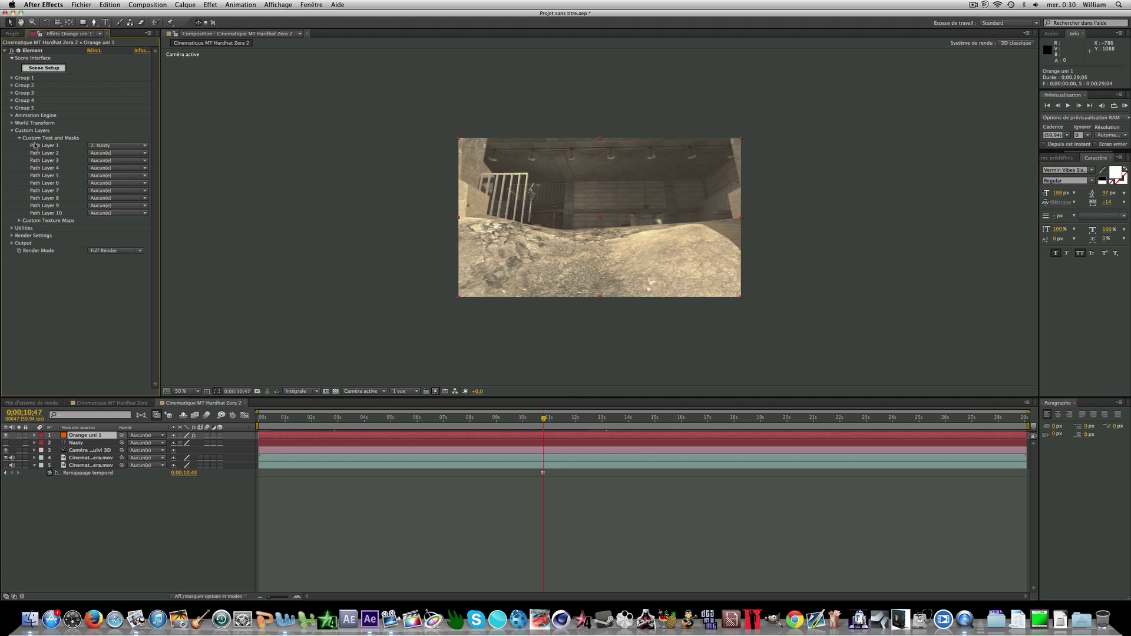
click(19, 221)
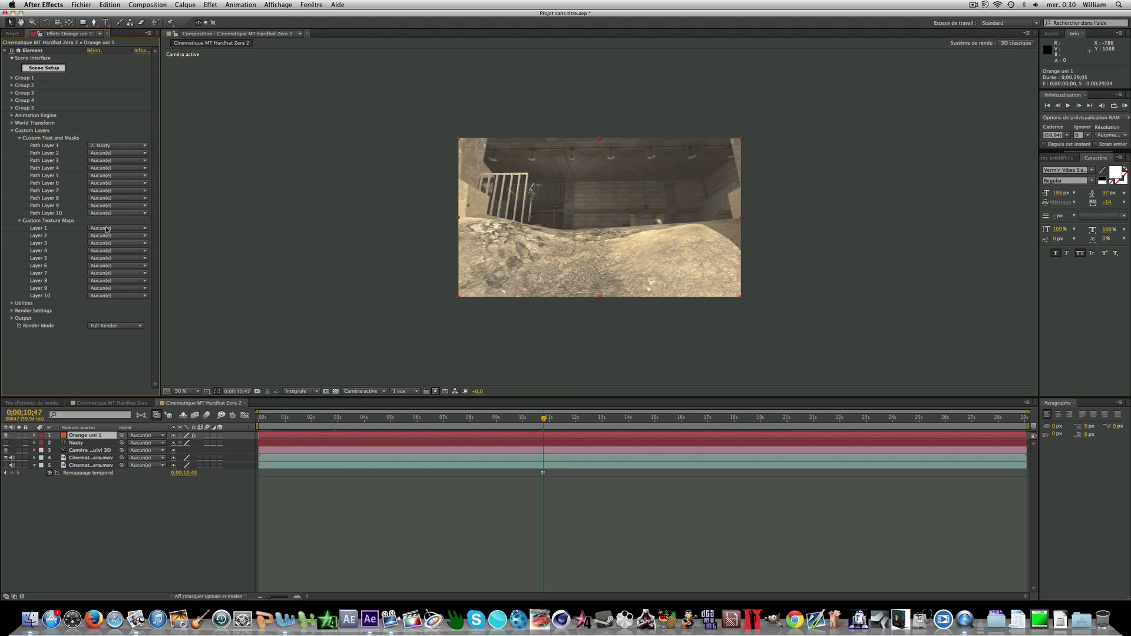
click(107, 229)
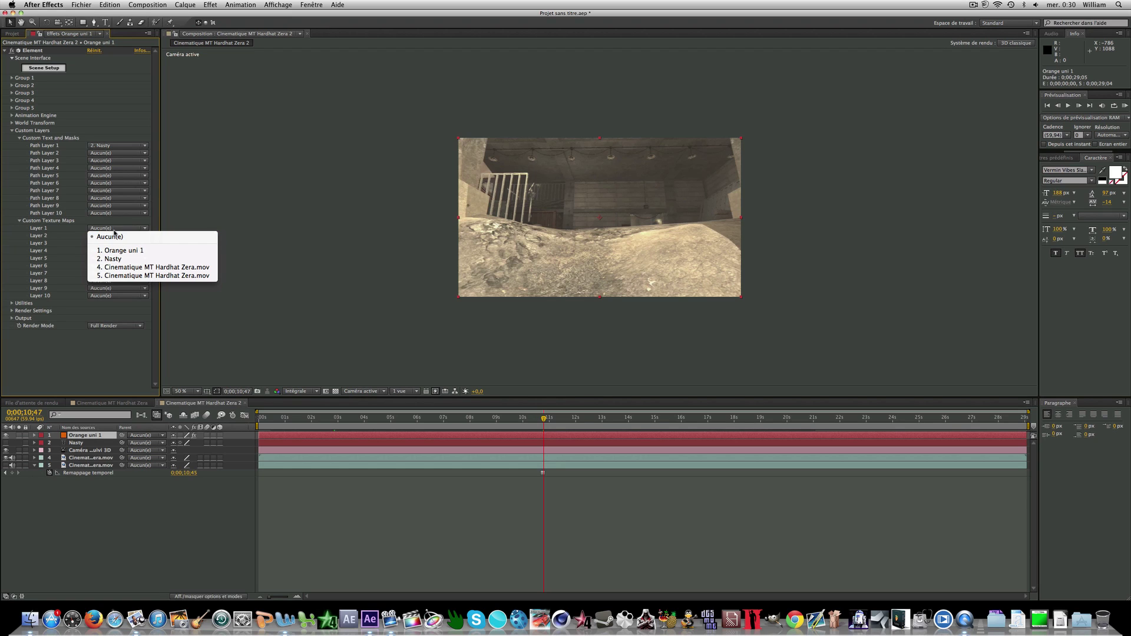
click(108, 230)
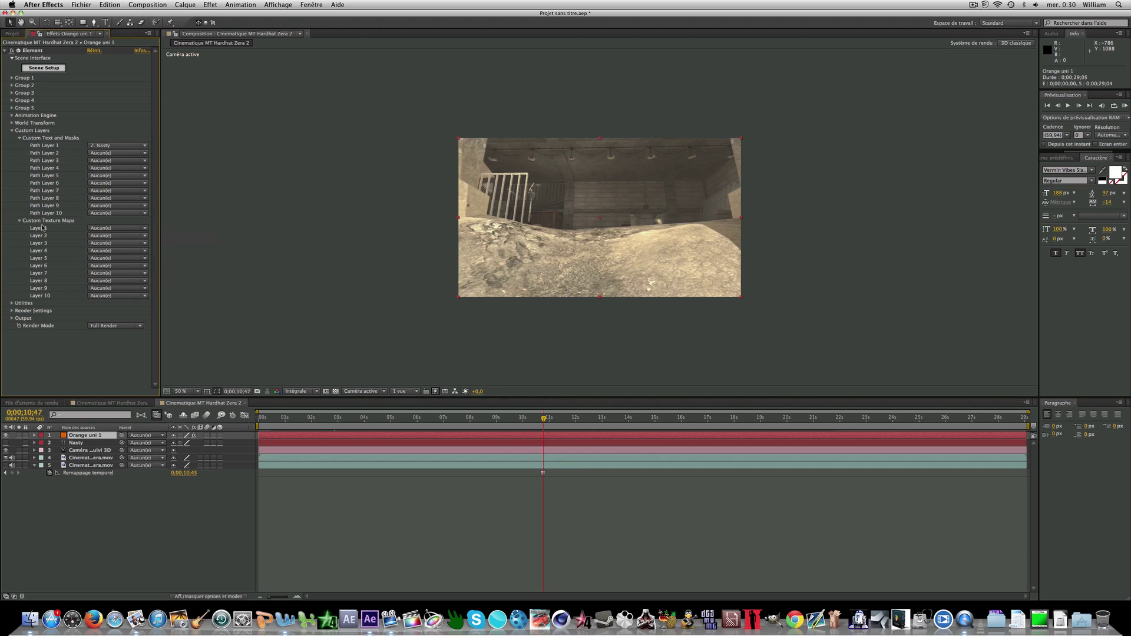
click(113, 229)
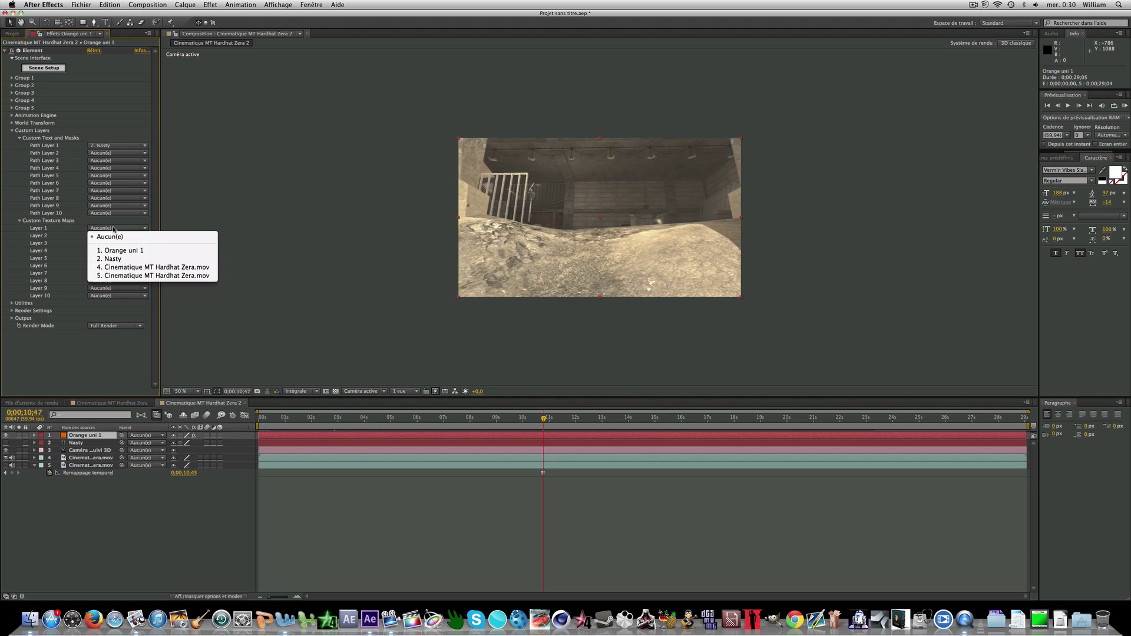
click(114, 276)
click(11, 131)
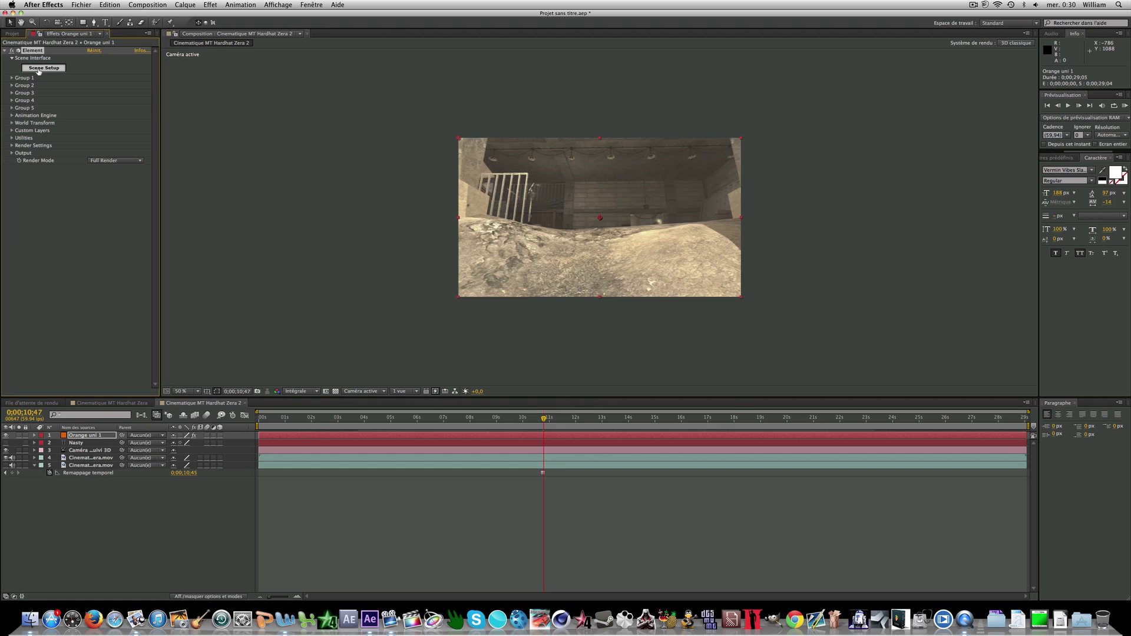
Step: Extrude the NASTY text in Element's Scene Setup and select its Bevel 1 material
click(44, 68)
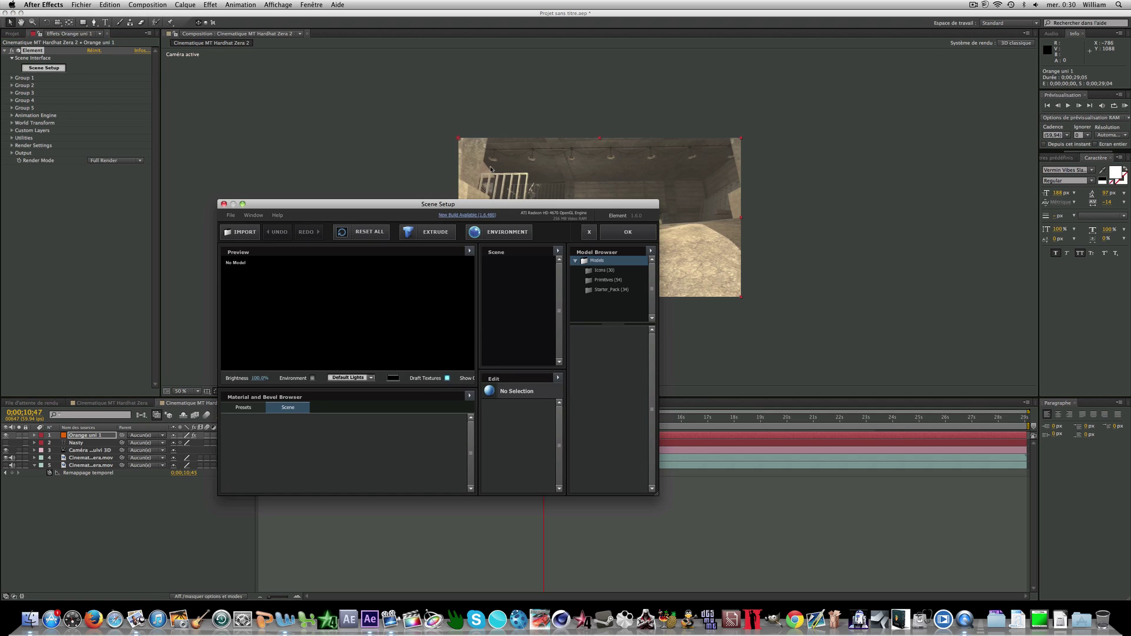
click(434, 233)
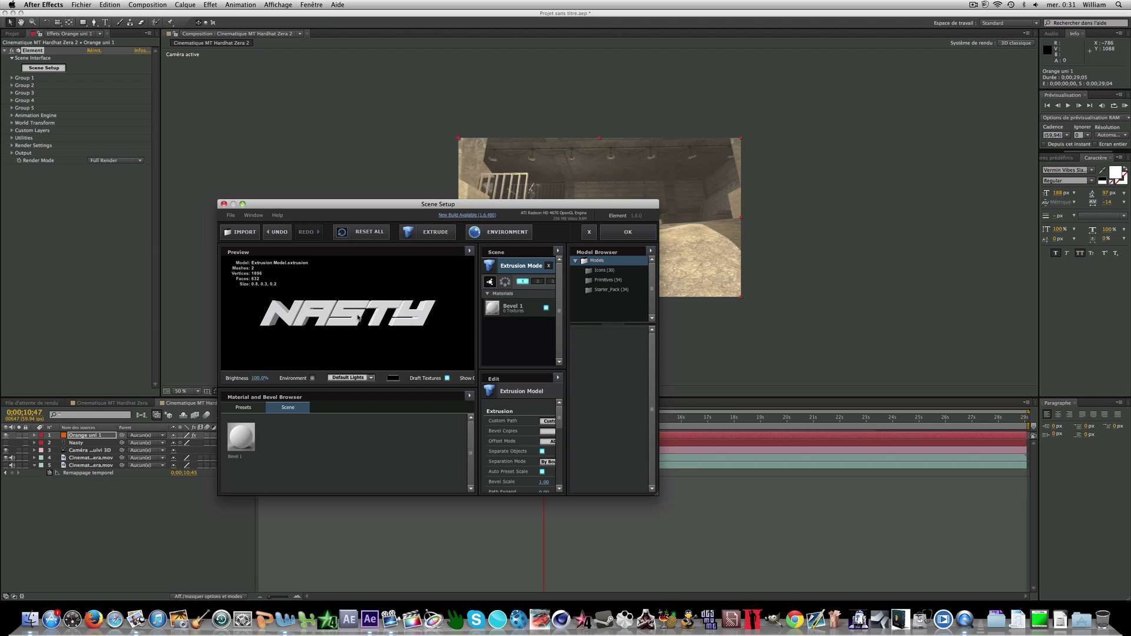
click(511, 307)
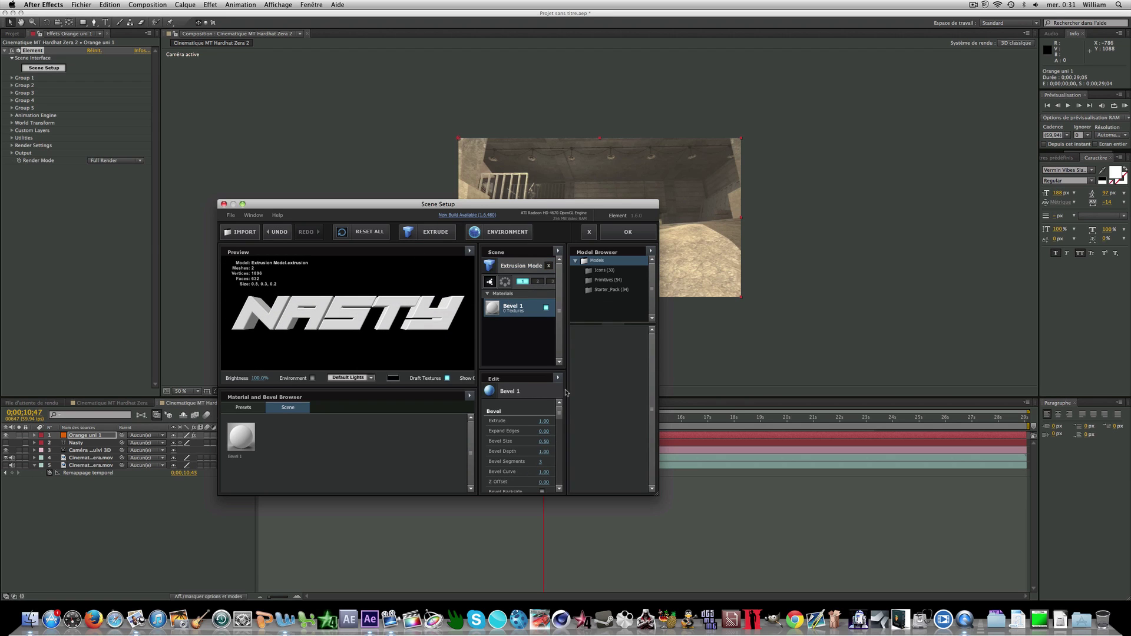
Step: Set Bevel 1's Bevel Curve to 0 and enable Bevel Backside
click(543, 472)
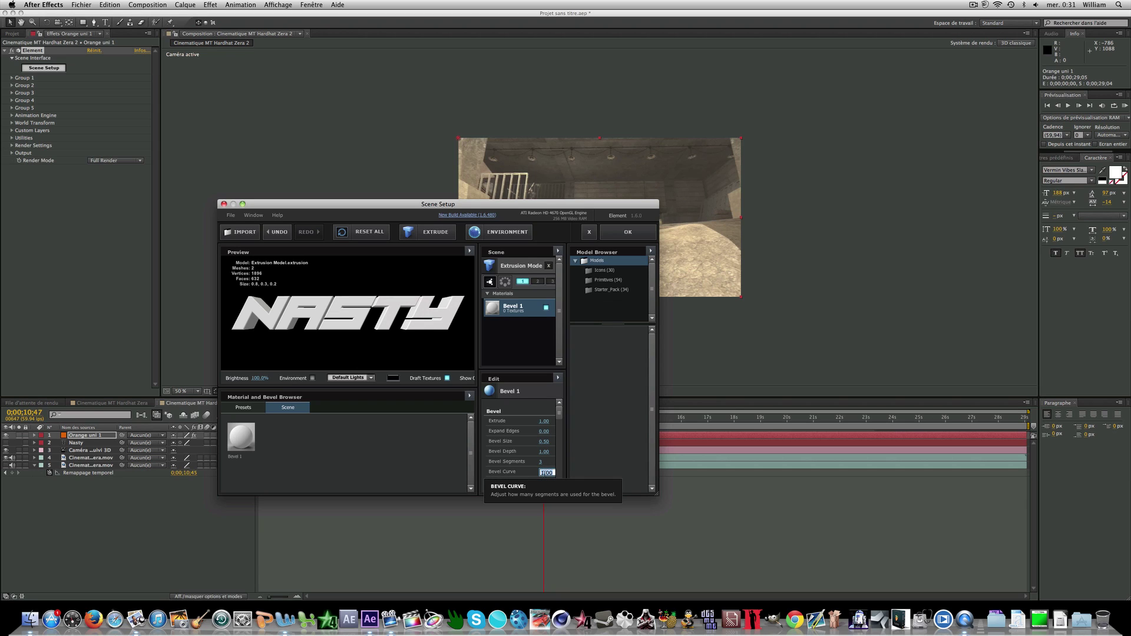
text(0)
key(Return)
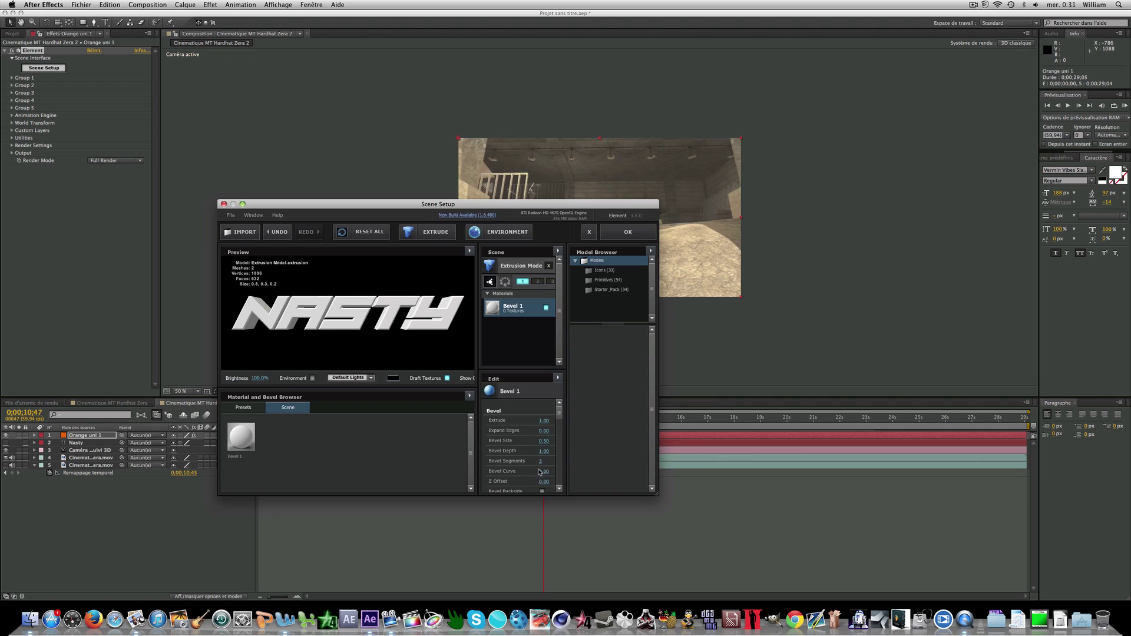
scroll(529, 469, down, 1)
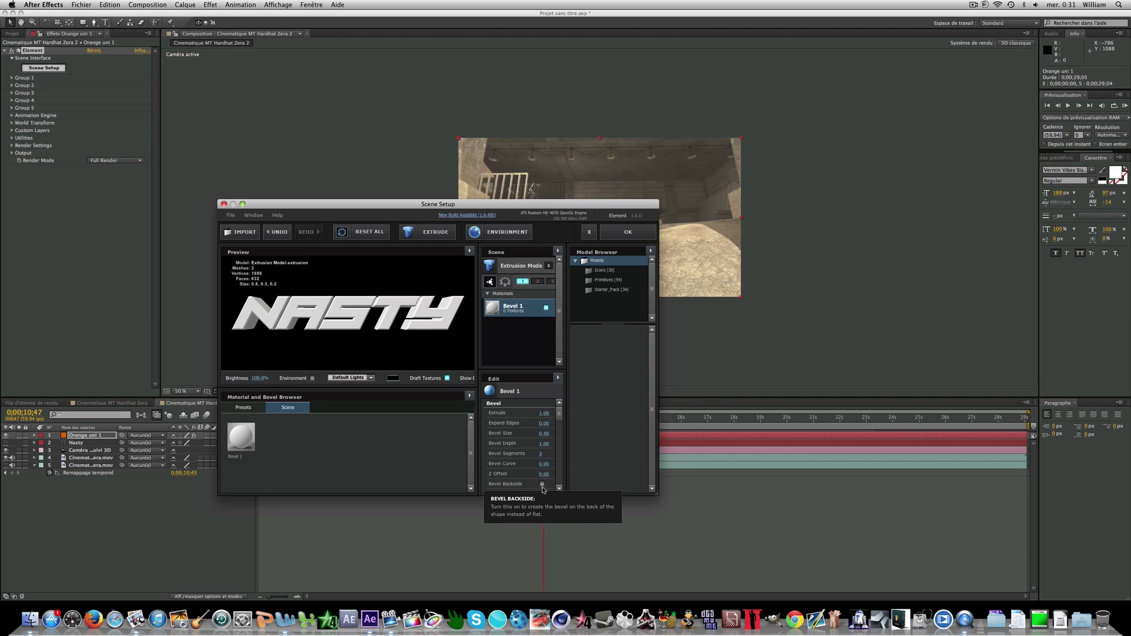
click(543, 485)
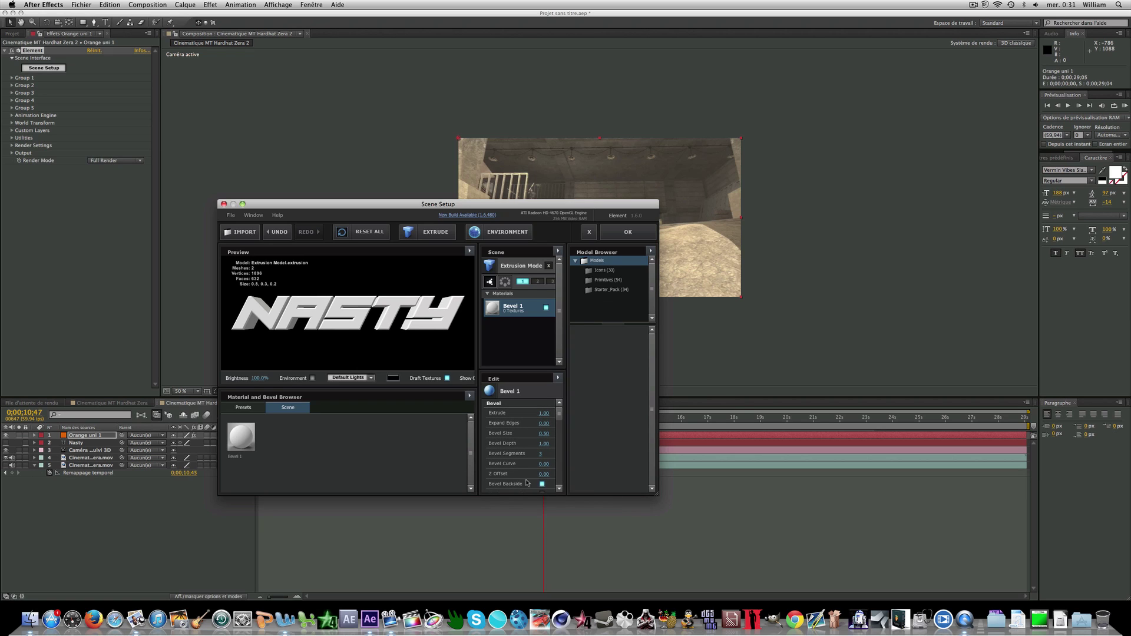
Step: Set the reflection intensity of the Bevel 1 material to 100%
scroll(539, 471, down, 10)
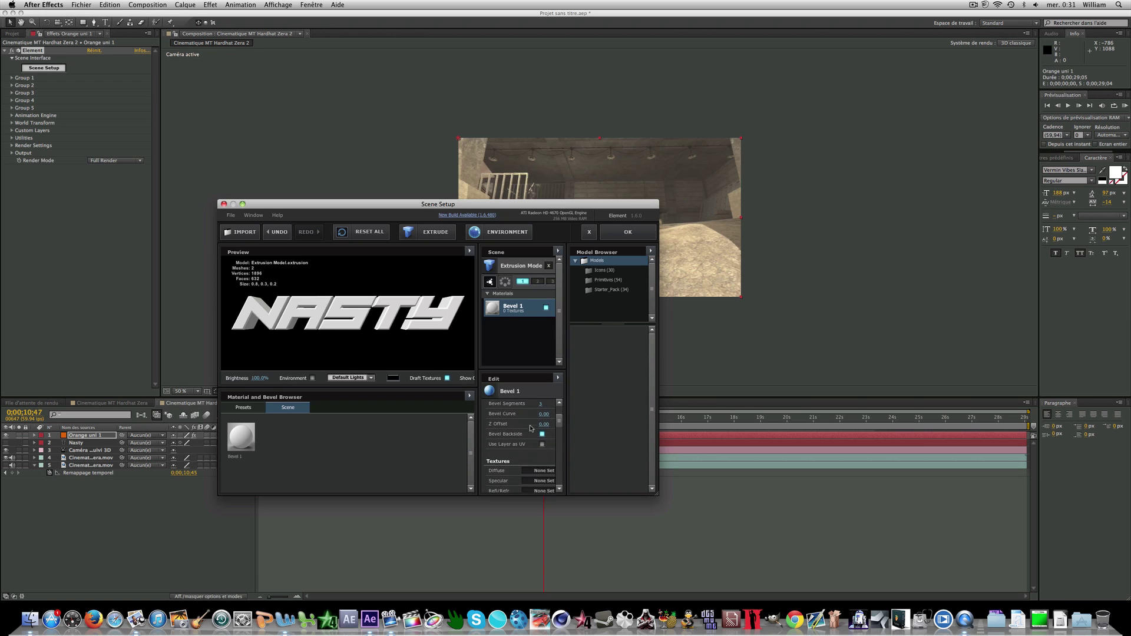
drag(559, 435, 560, 448)
scroll(522, 424, up, 10)
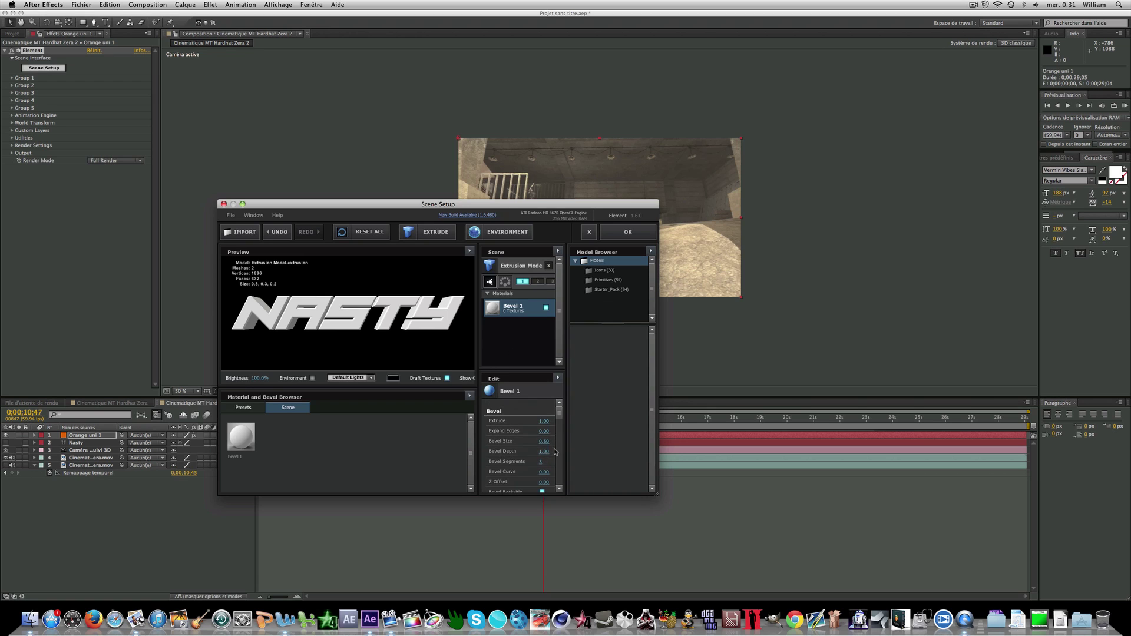
scroll(521, 423, down, 10)
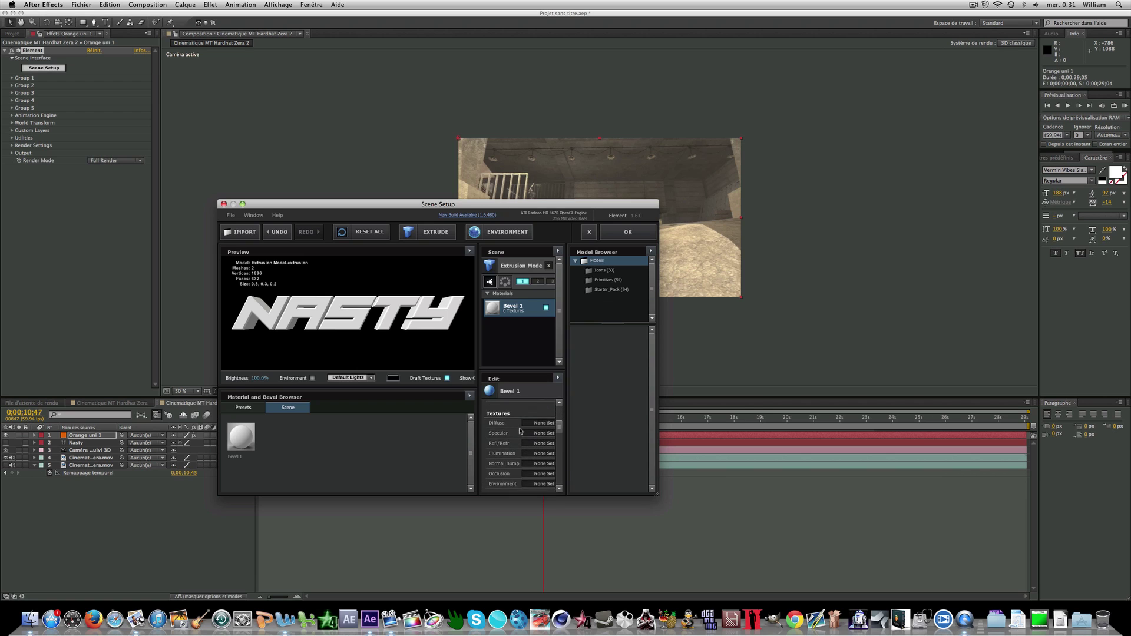
scroll(525, 437, down, 3)
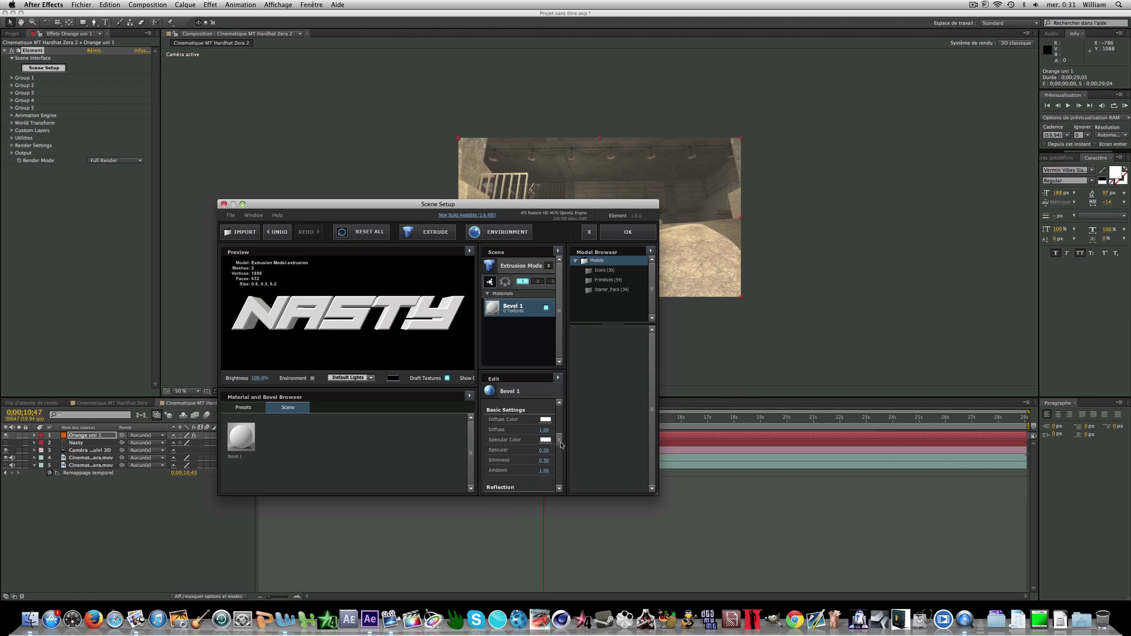
scroll(556, 444, down, 4)
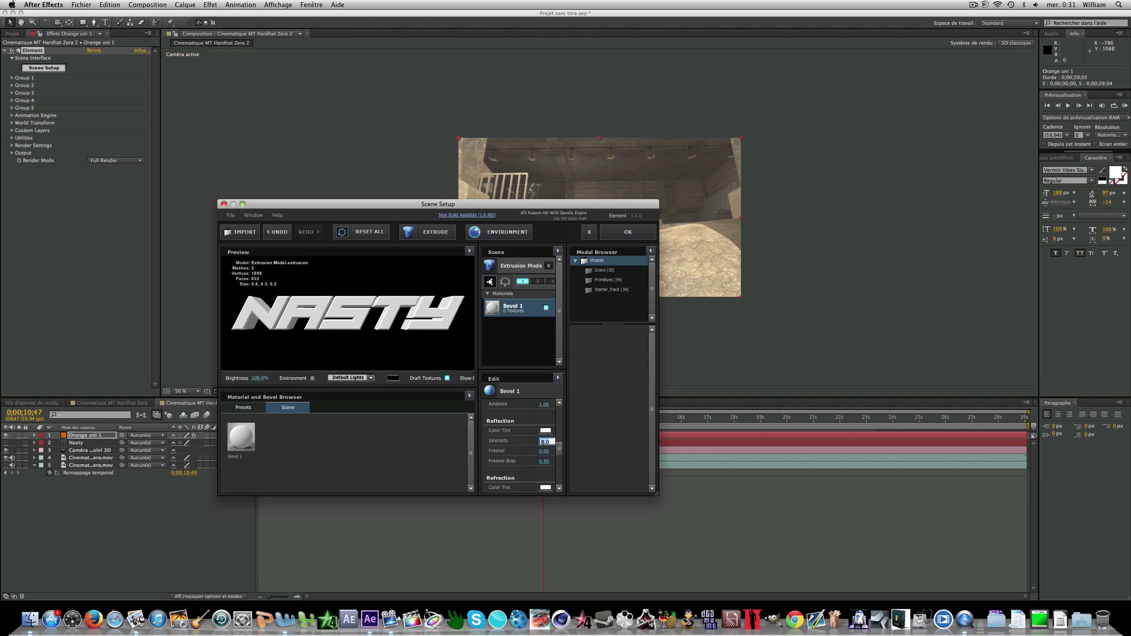
text(10)
key(Return)
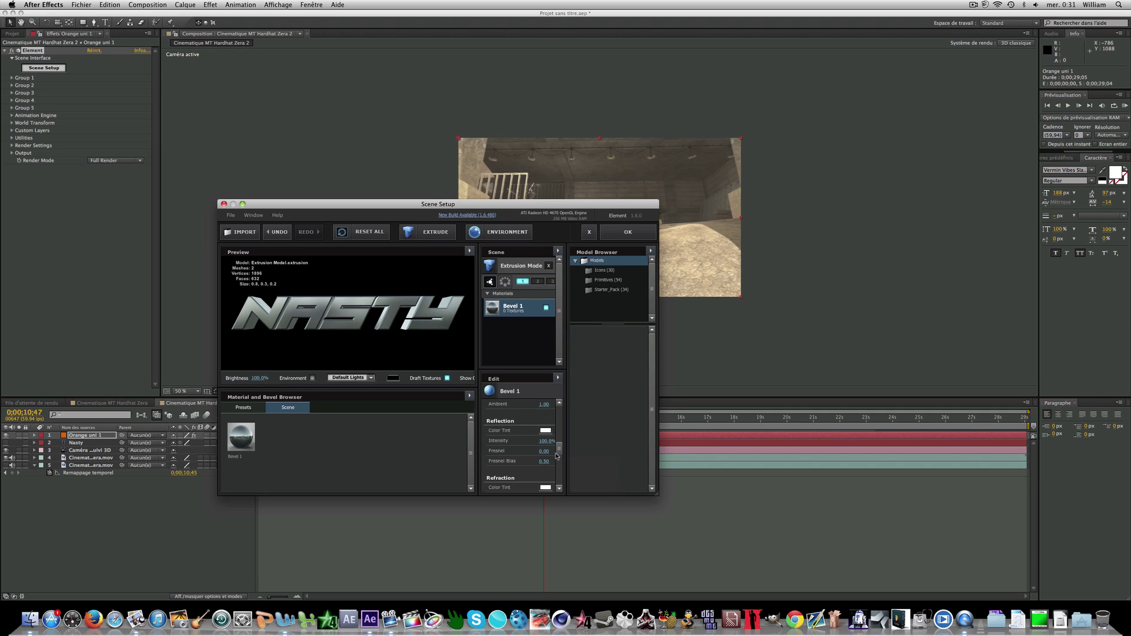
scroll(561, 454, down, 10)
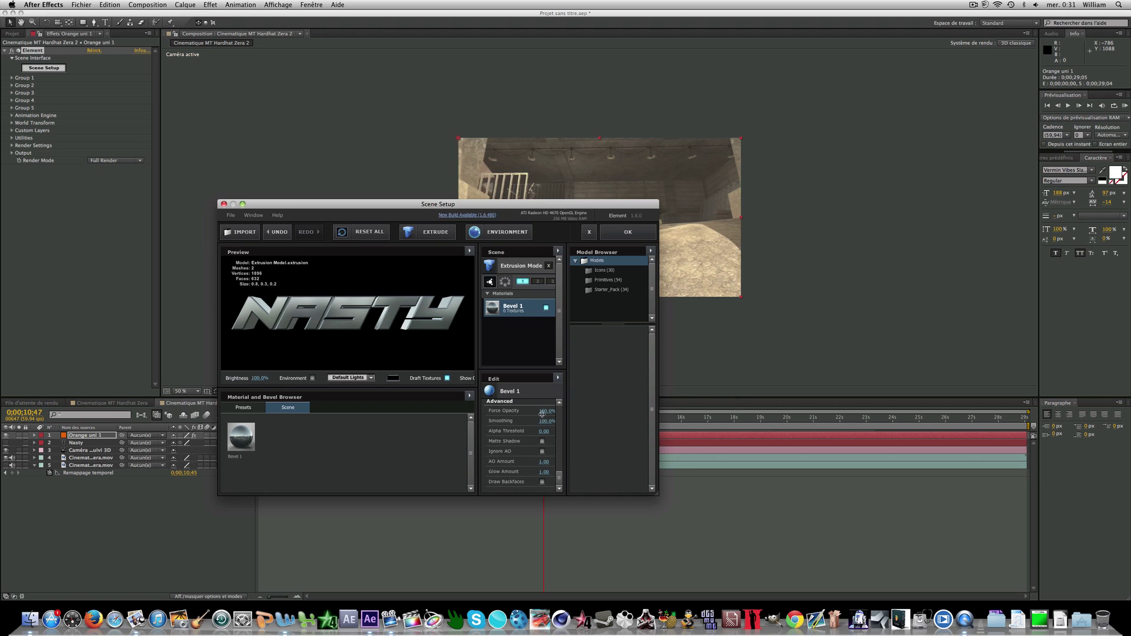
Step: Set the Force Opacity of the Bevel 1 material to 70% and enable Draw Backfaces
click(543, 411)
text(70)
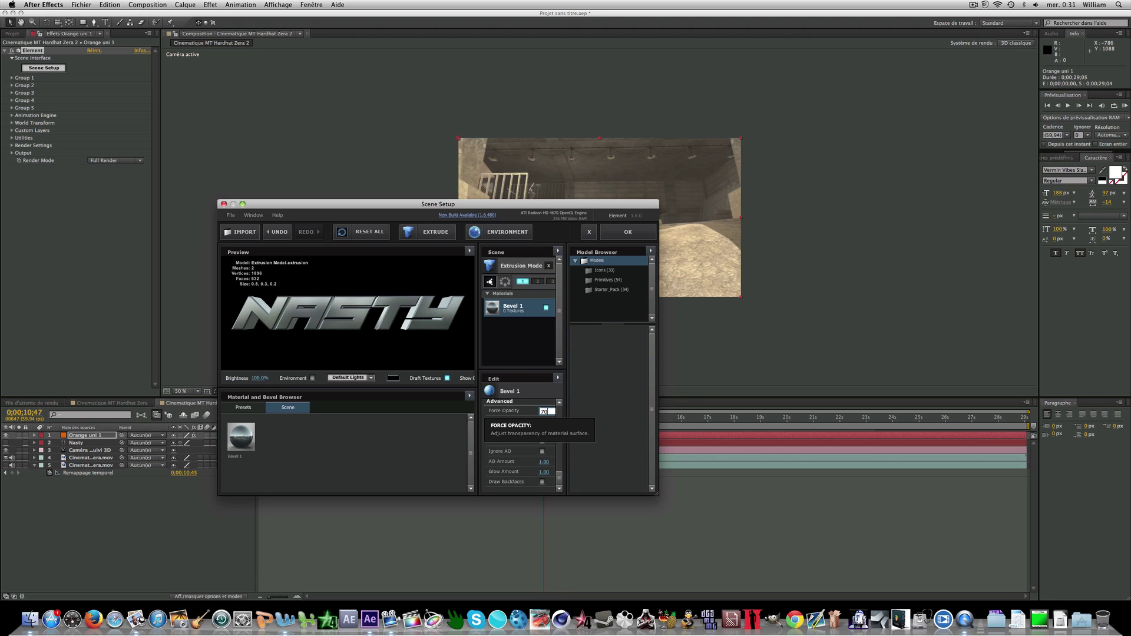
key(Return)
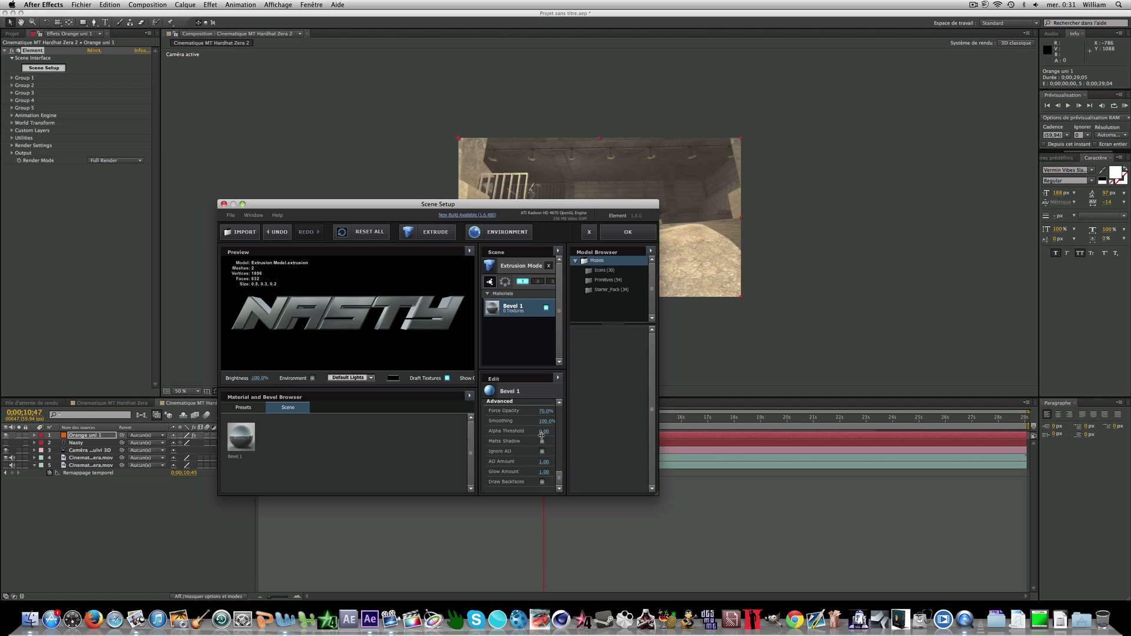
click(542, 482)
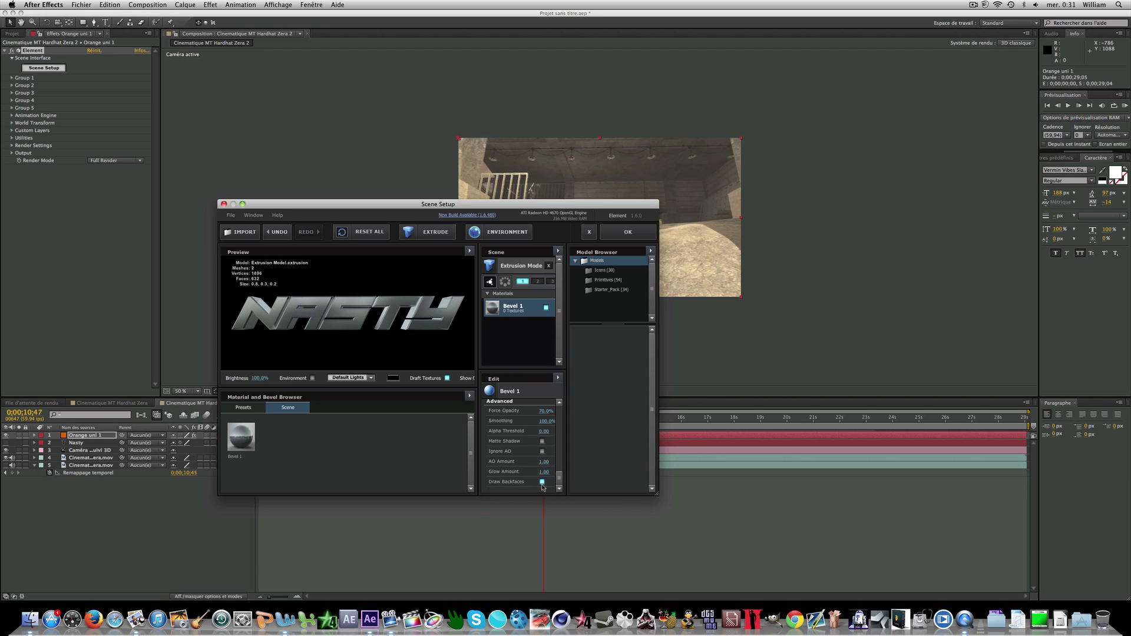
drag(559, 476, 558, 409)
Step: Use Custom Layer 1, the frozen Hardhat footage, as the environment texture and apply the Scene Setup
drag(401, 294, 379, 321)
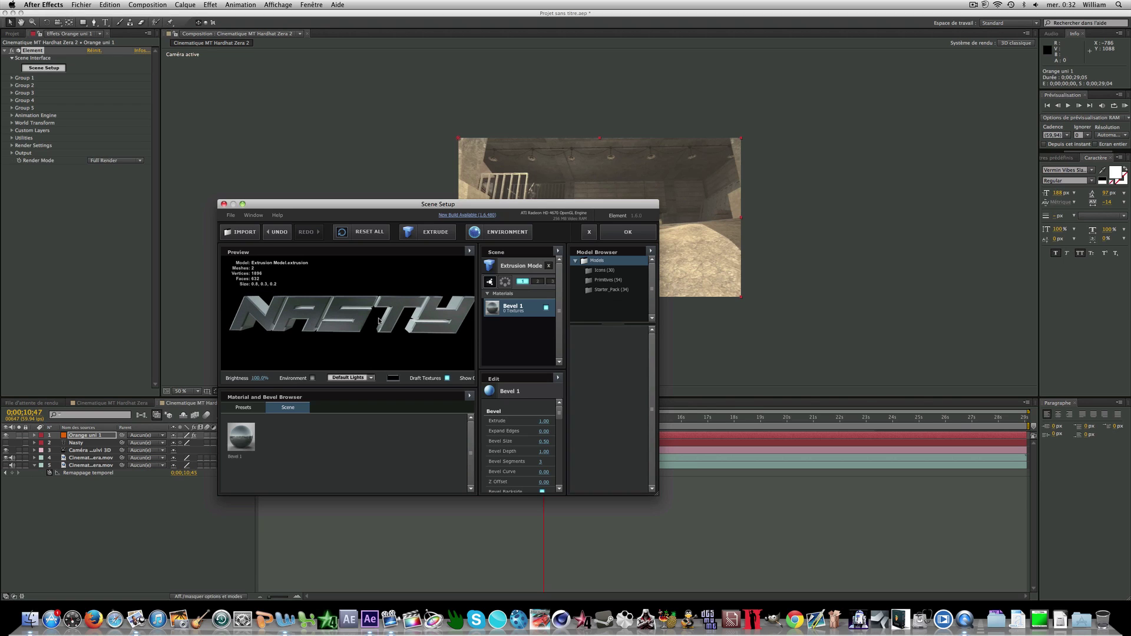
click(494, 239)
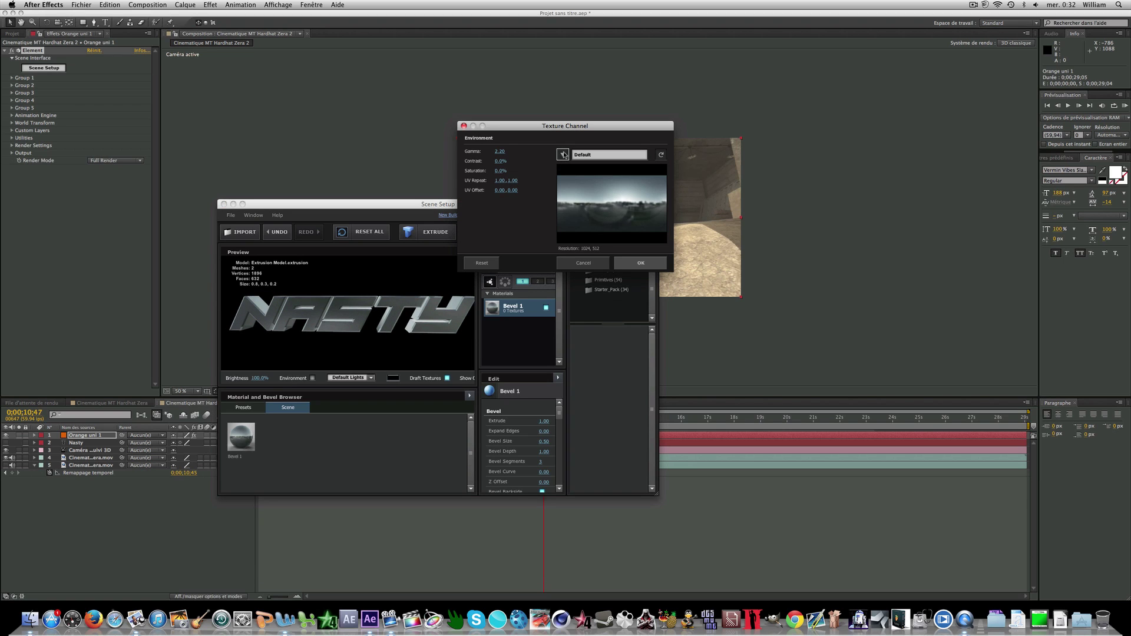
click(563, 155)
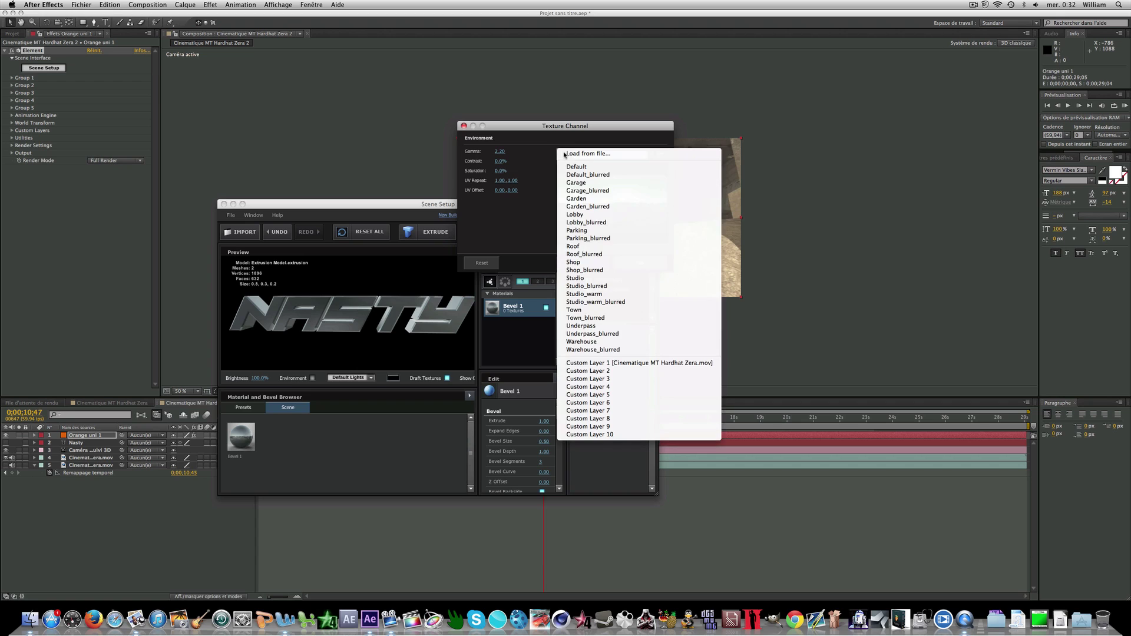
click(612, 364)
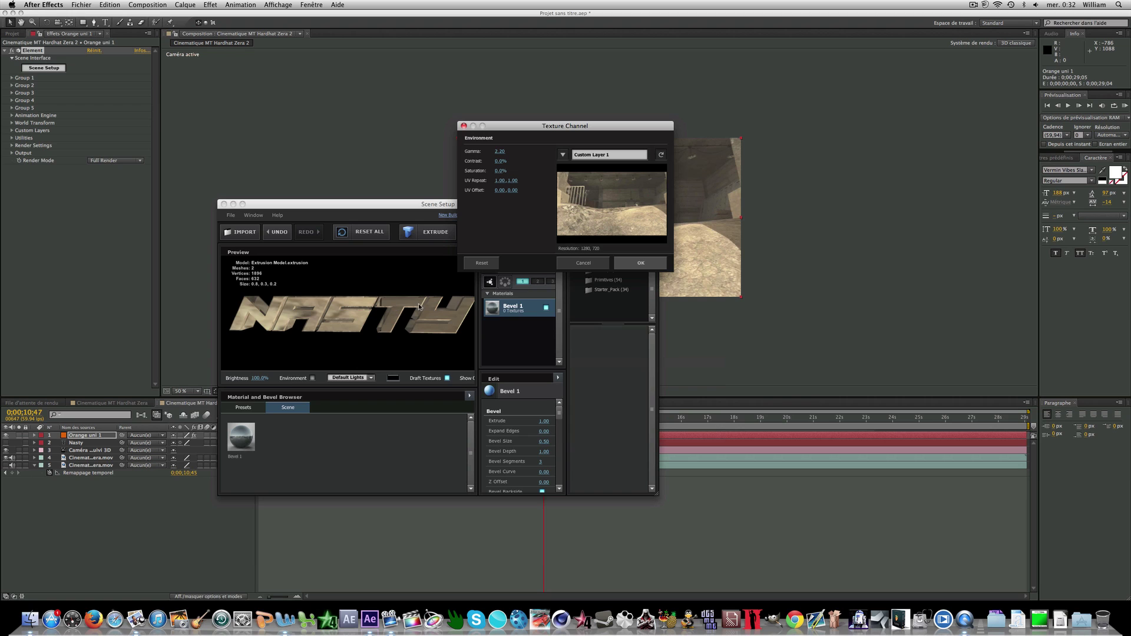
click(629, 262)
drag(468, 308, 441, 309)
click(627, 233)
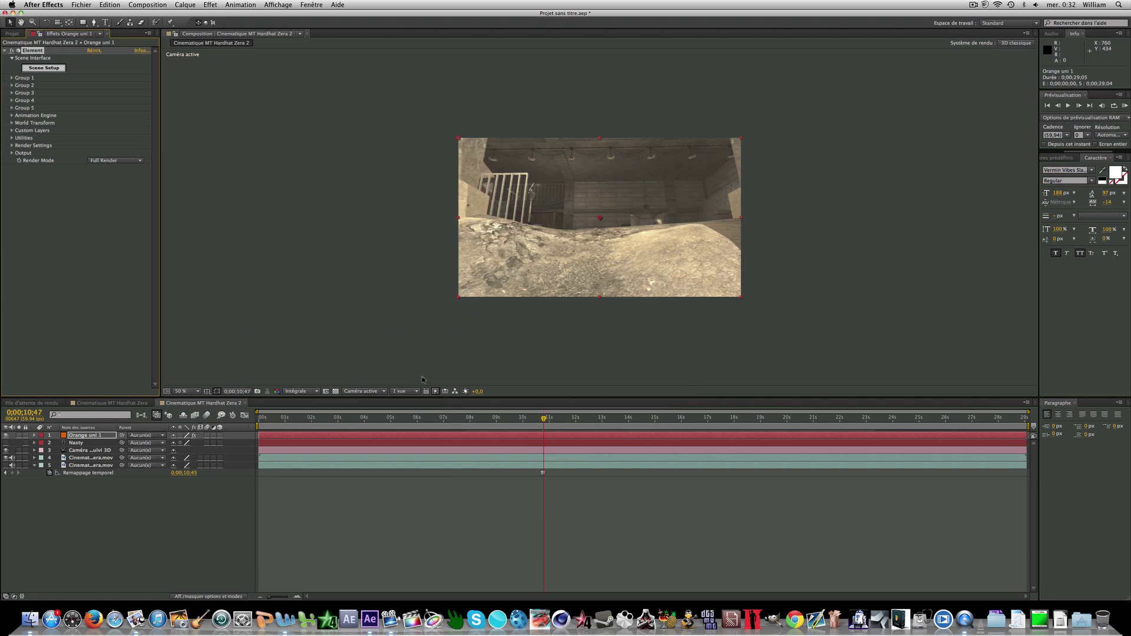
Step: In Element's Group 1, set Position XY to -4800, 700, Position Z to -10950 and Particle Size to 30.69
click(12, 78)
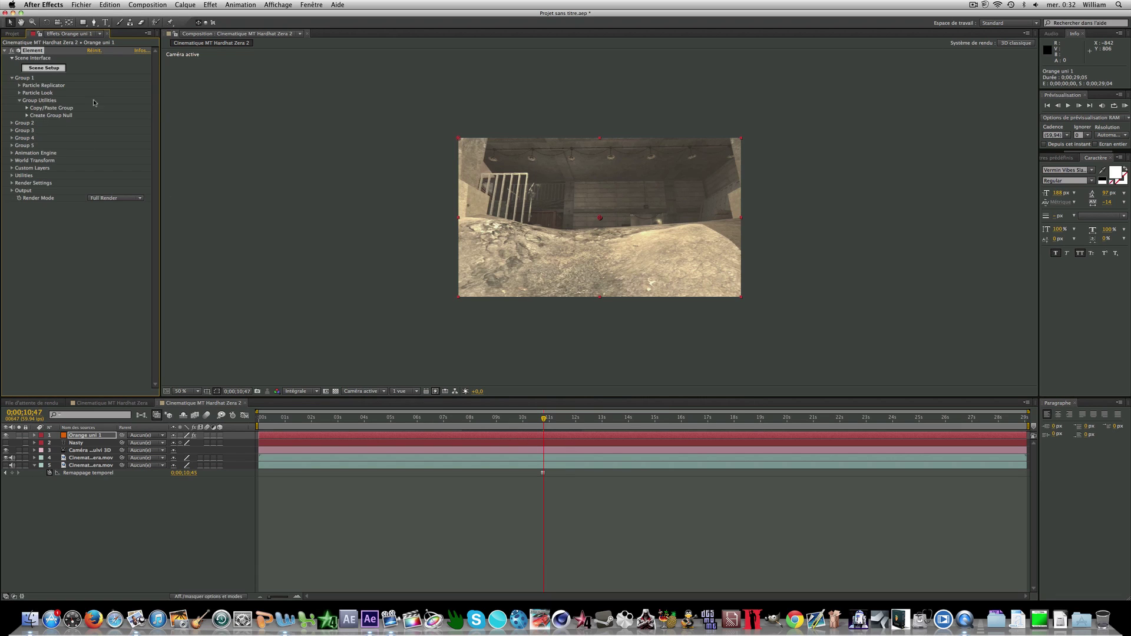
click(18, 85)
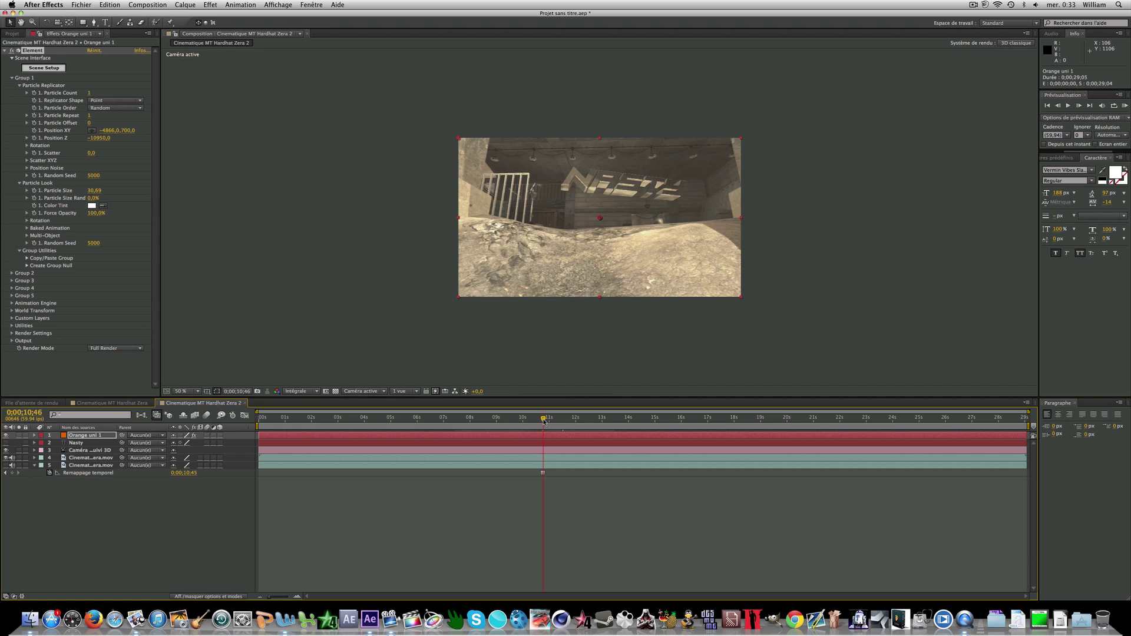
Step: Go to 0;00;10;45 and duplicate the orange solid that carries the Element effect
mouse_move(544, 420)
mouse_down()
mouse_move(556, 420)
mouse_move(544, 423)
mouse_up()
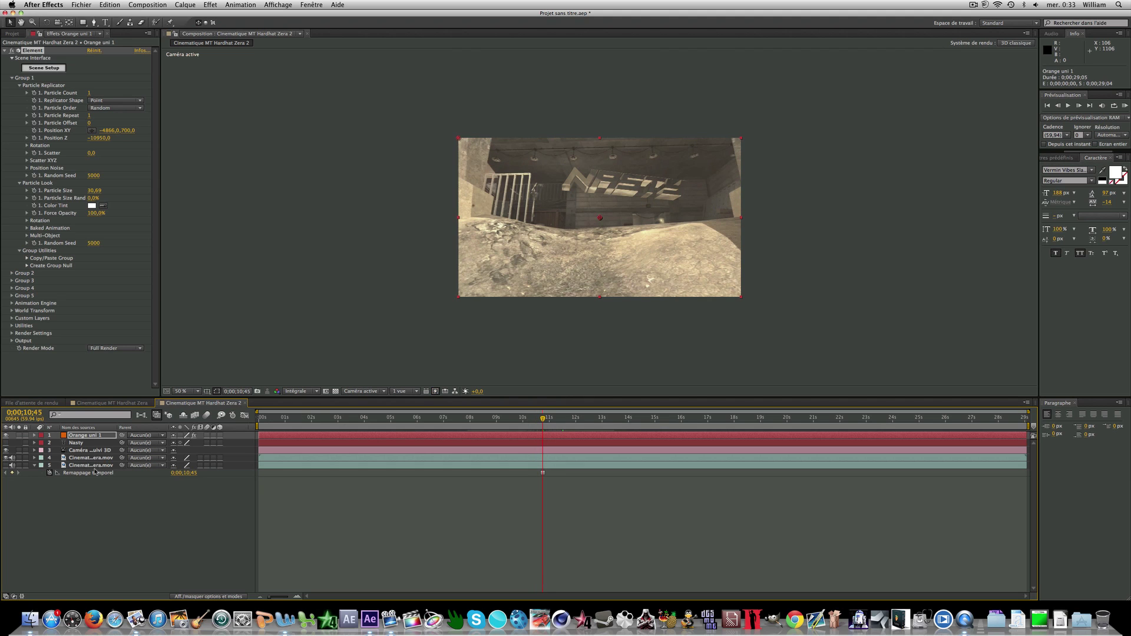
click(88, 436)
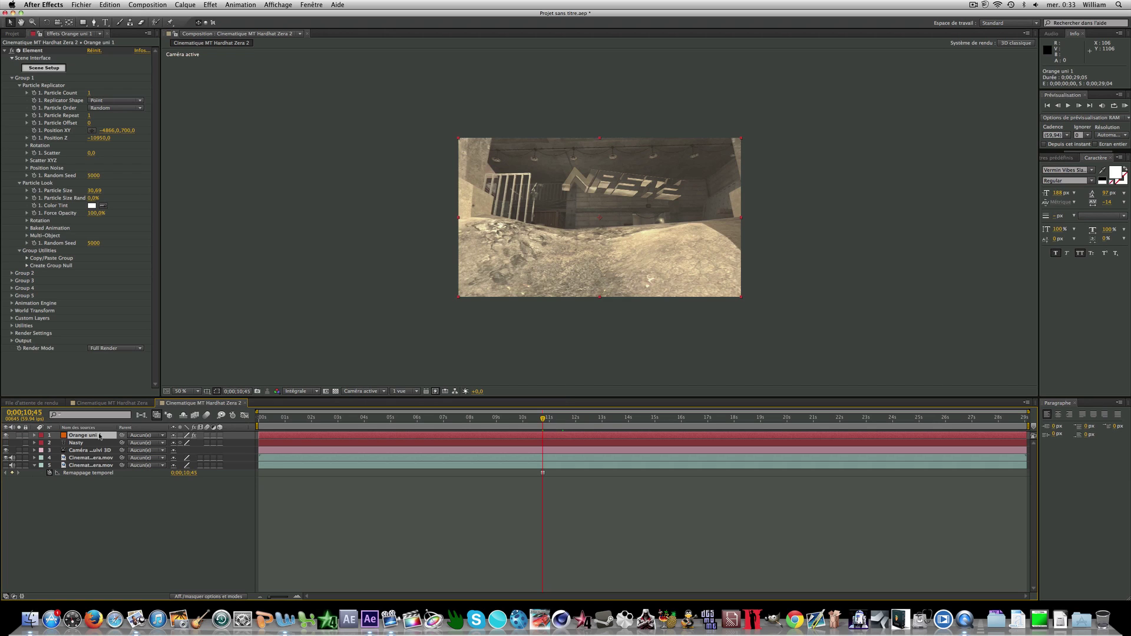
key(super+d)
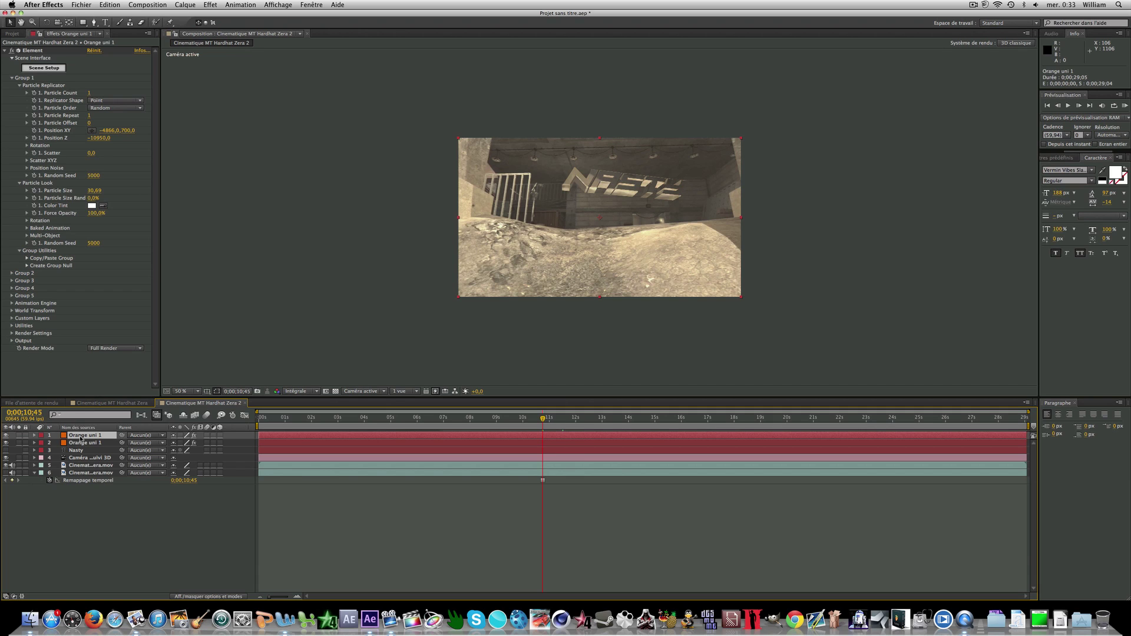
Step: Set the output Polygon Mode of the duplicated orange solid's Element effect to Wireframe
click(12, 341)
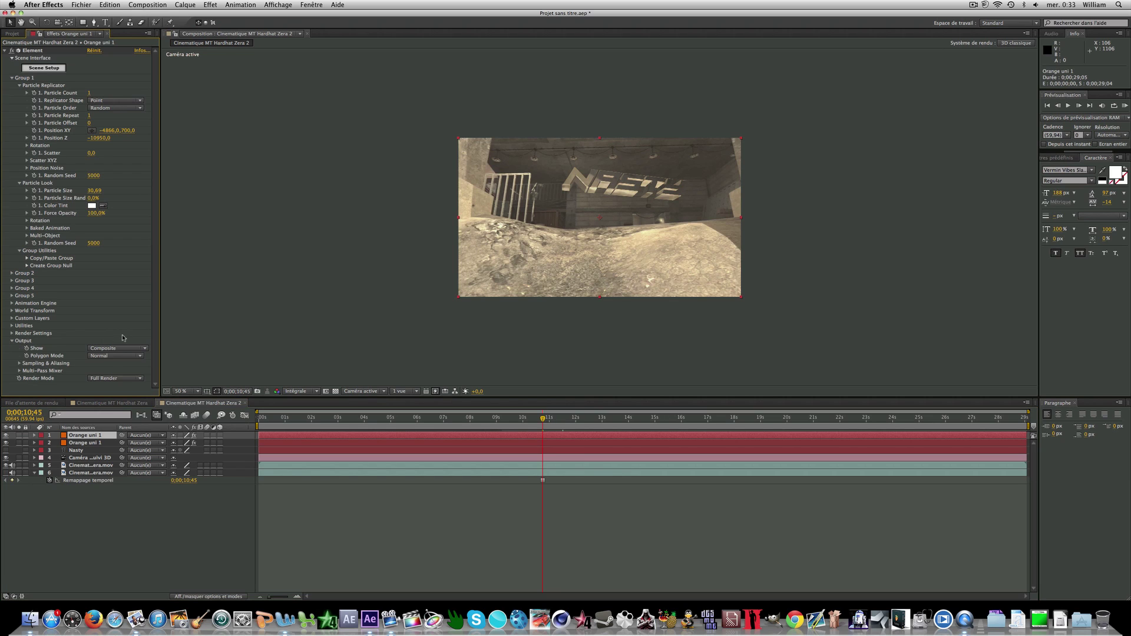
click(95, 356)
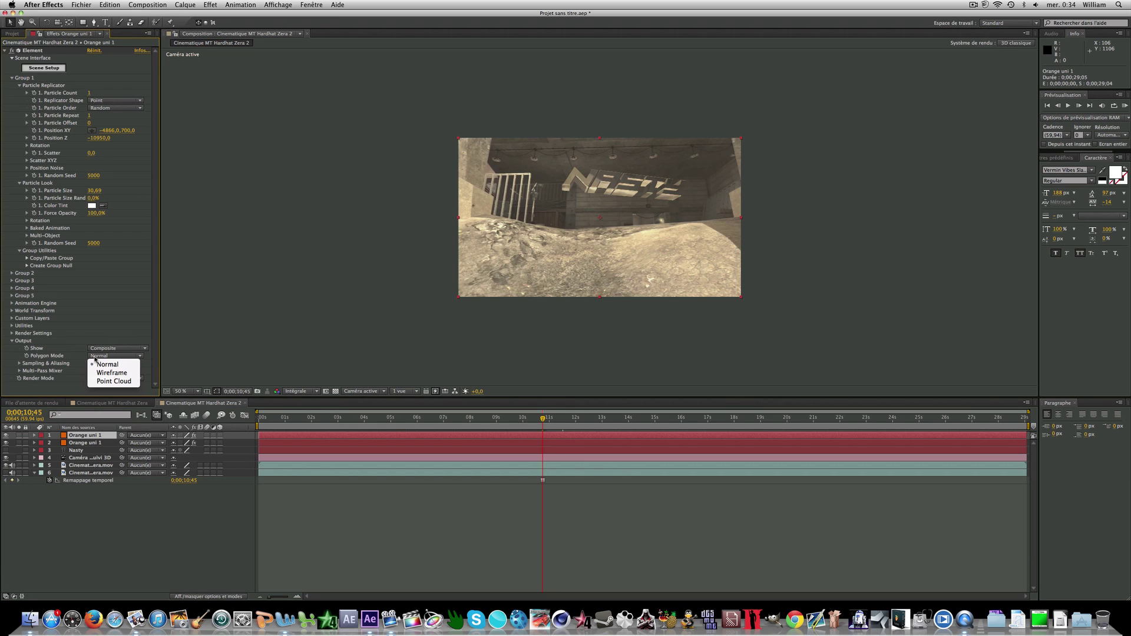
click(99, 373)
key(s)
key(s)
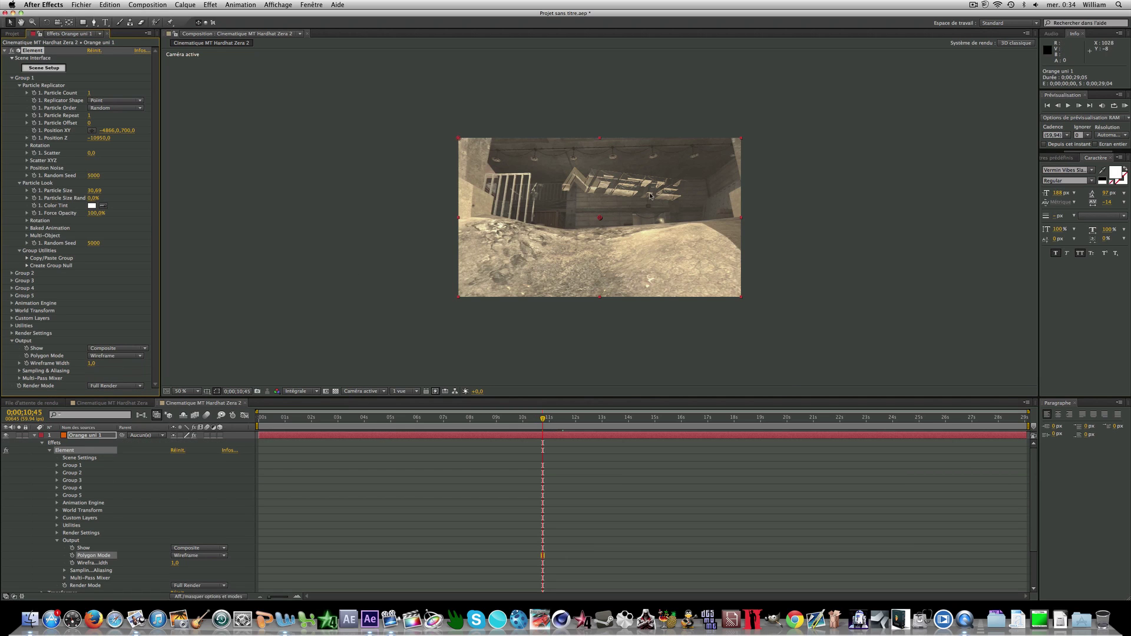
click(35, 436)
Step: Try the Eclaircir and Addition blending modes on the wireframe copy of the orange solid
right_click(78, 436)
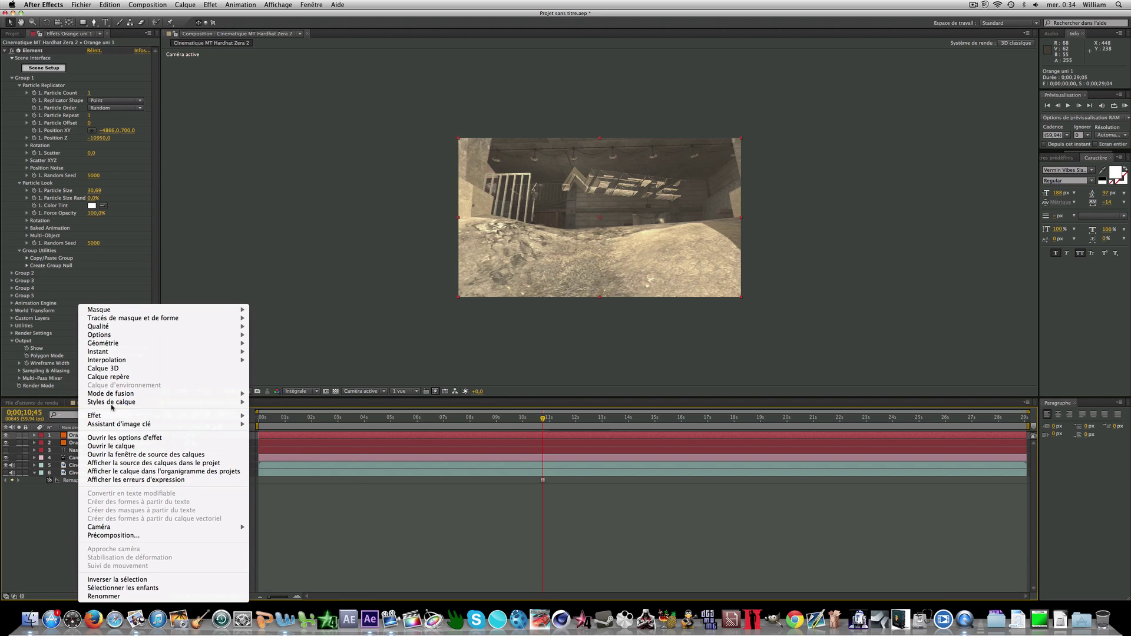
mouse_move(122, 394)
click(64, 446)
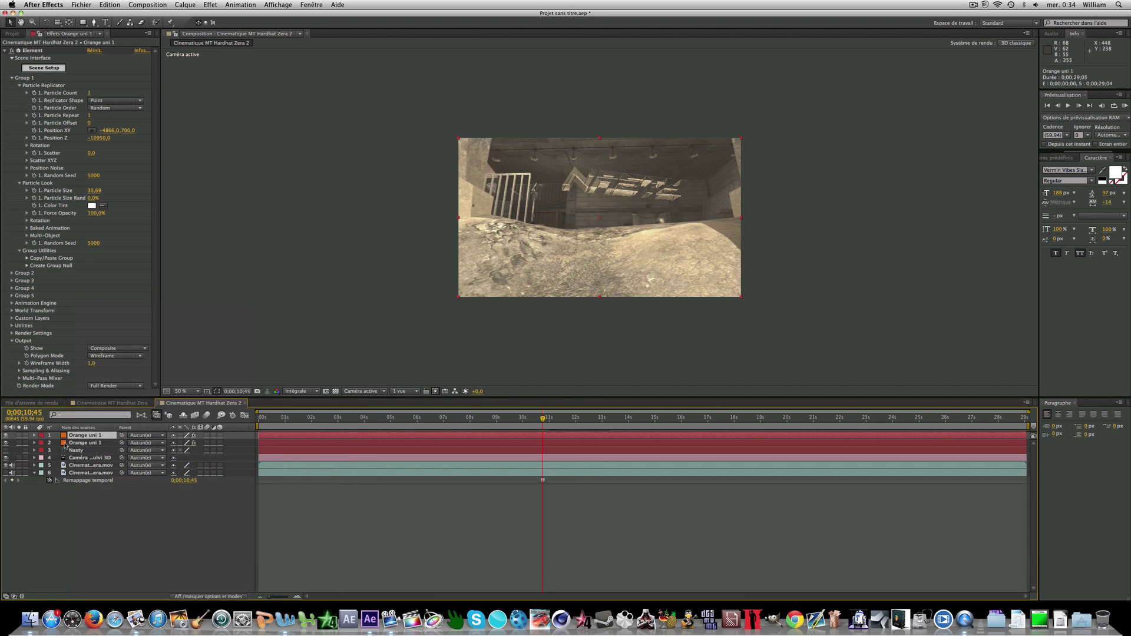
right_click(78, 434)
click(70, 437)
right_click(73, 438)
mouse_move(103, 395)
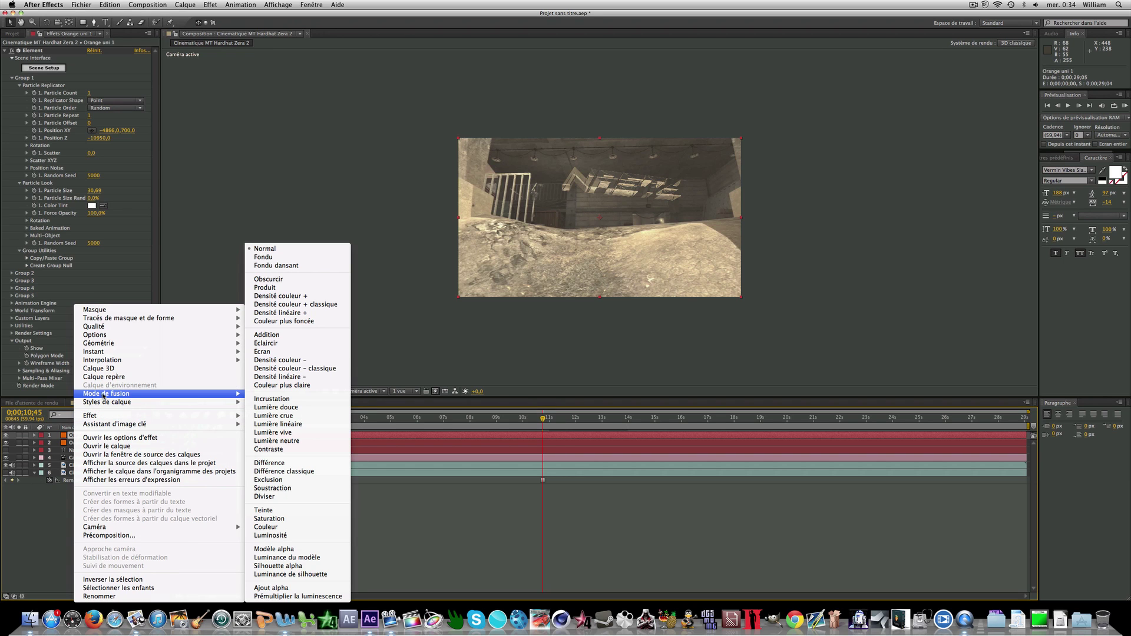
click(270, 344)
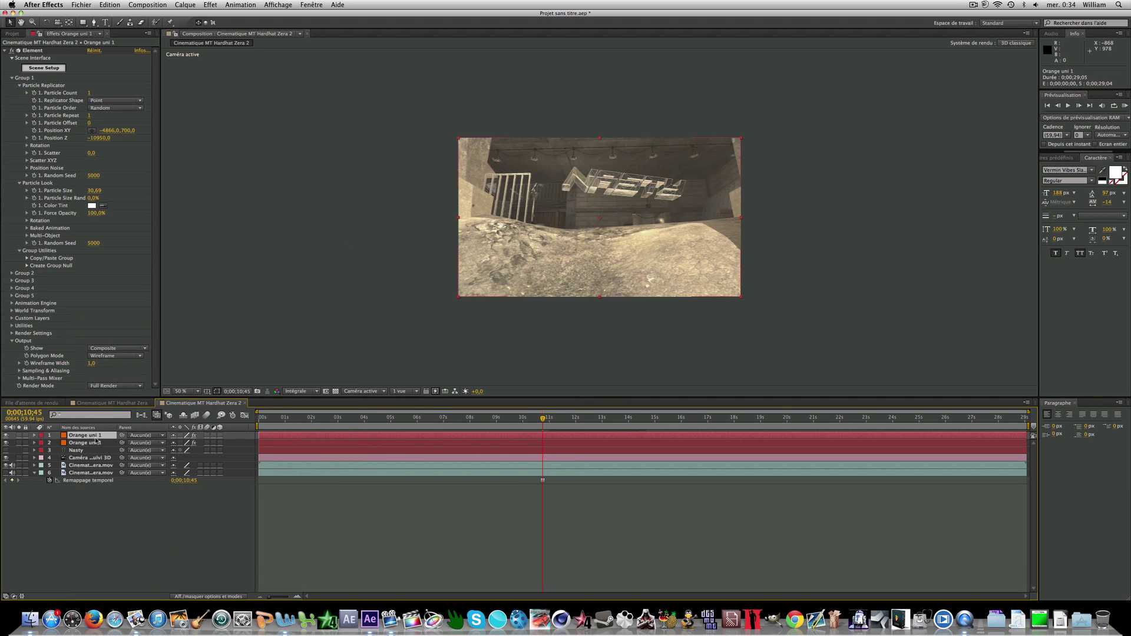
right_click(99, 437)
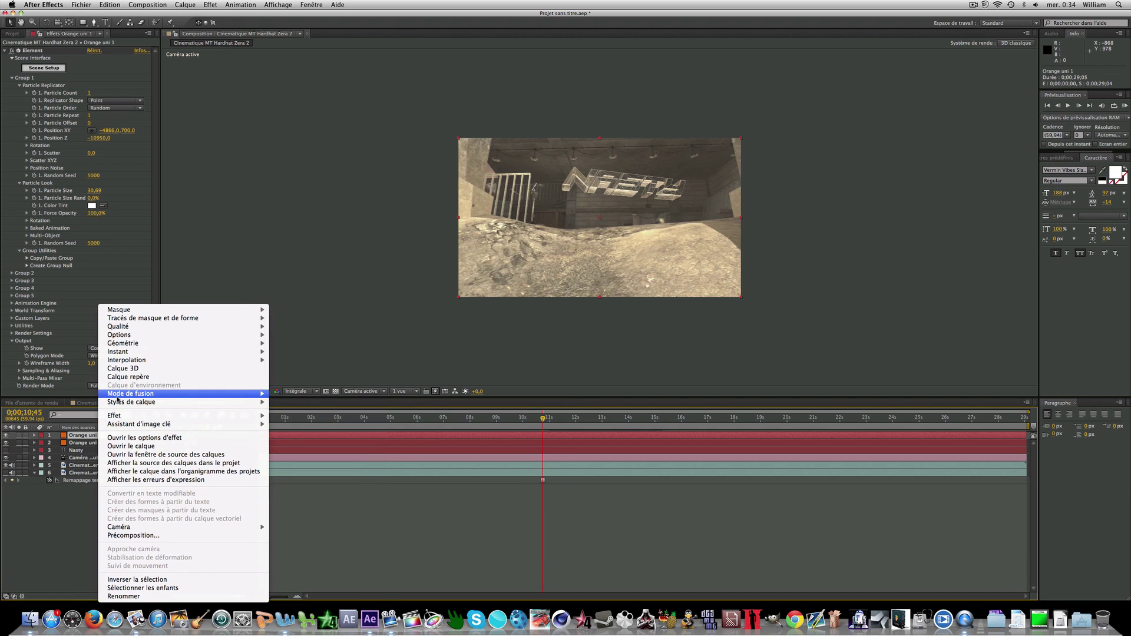
mouse_move(119, 396)
click(286, 335)
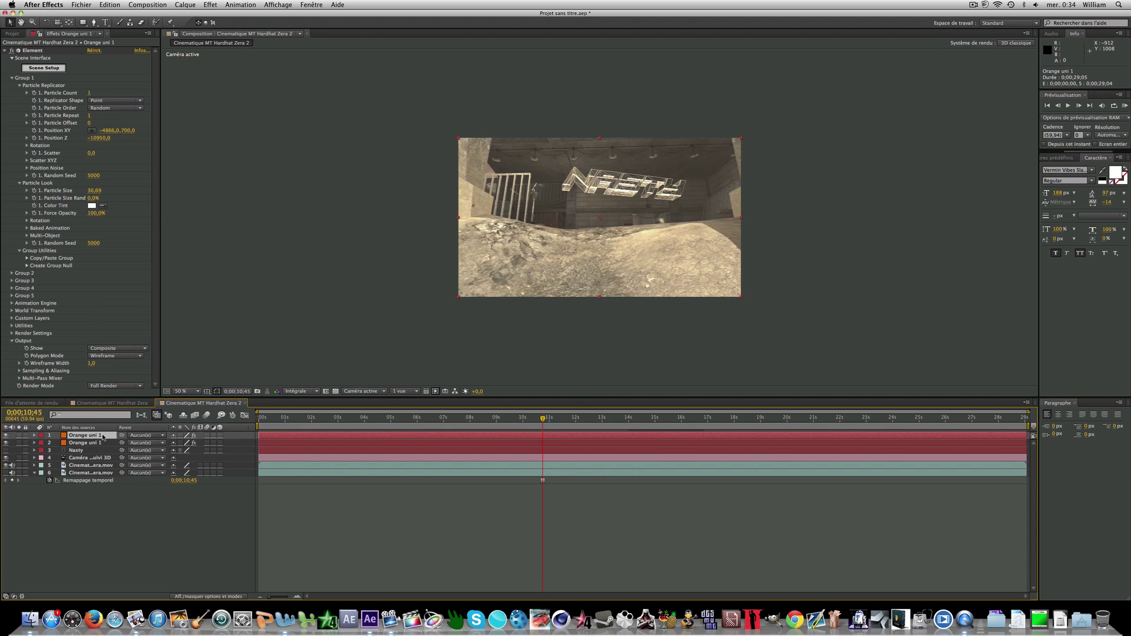
Step: Set the blending mode of the wireframe orange solid to Ecran
right_click(103, 437)
mouse_move(124, 394)
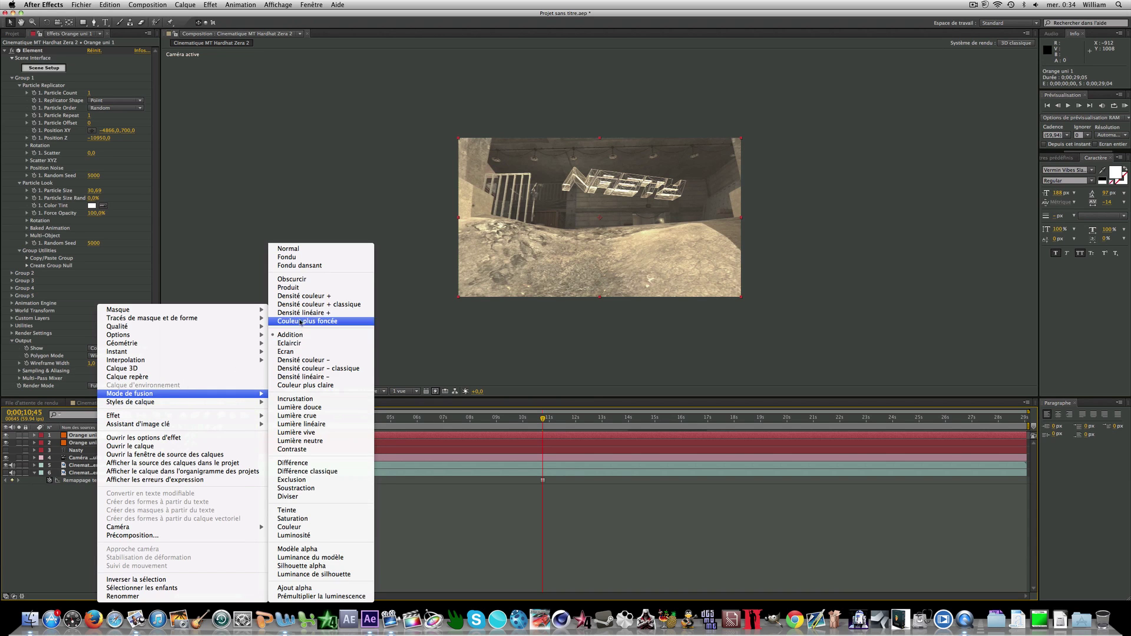
click(287, 352)
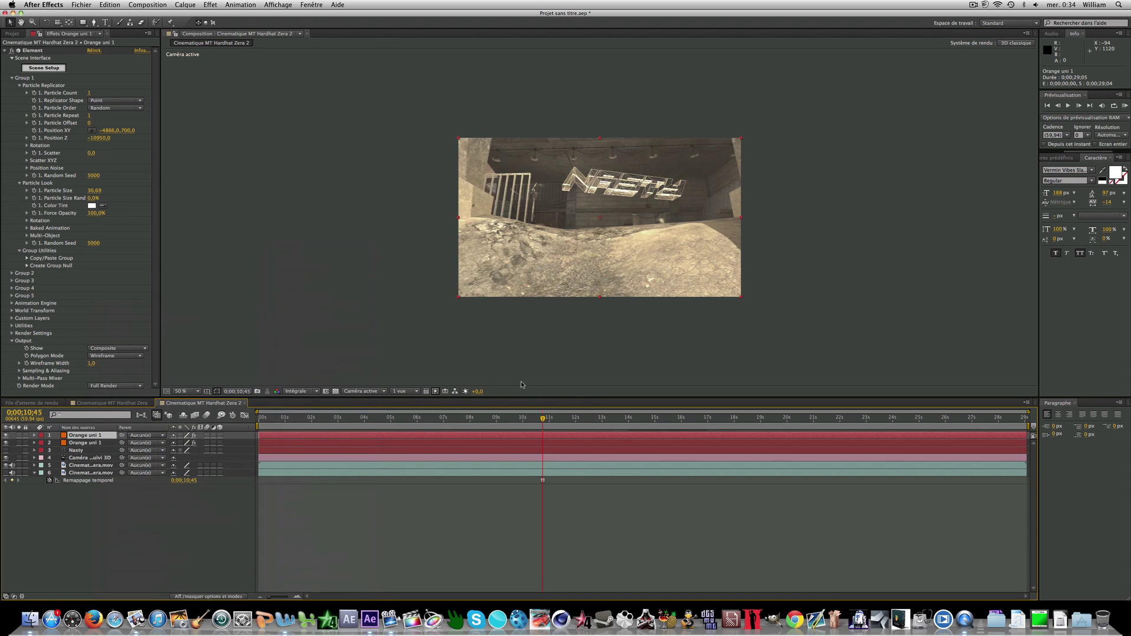
Step: Deselect the layers and preview the composition from 0;00;11;41 to check the wireframe text against the footage
click(518, 512)
mouse_move(560, 422)
mouse_down()
mouse_move(587, 422)
mouse_move(568, 428)
mouse_up()
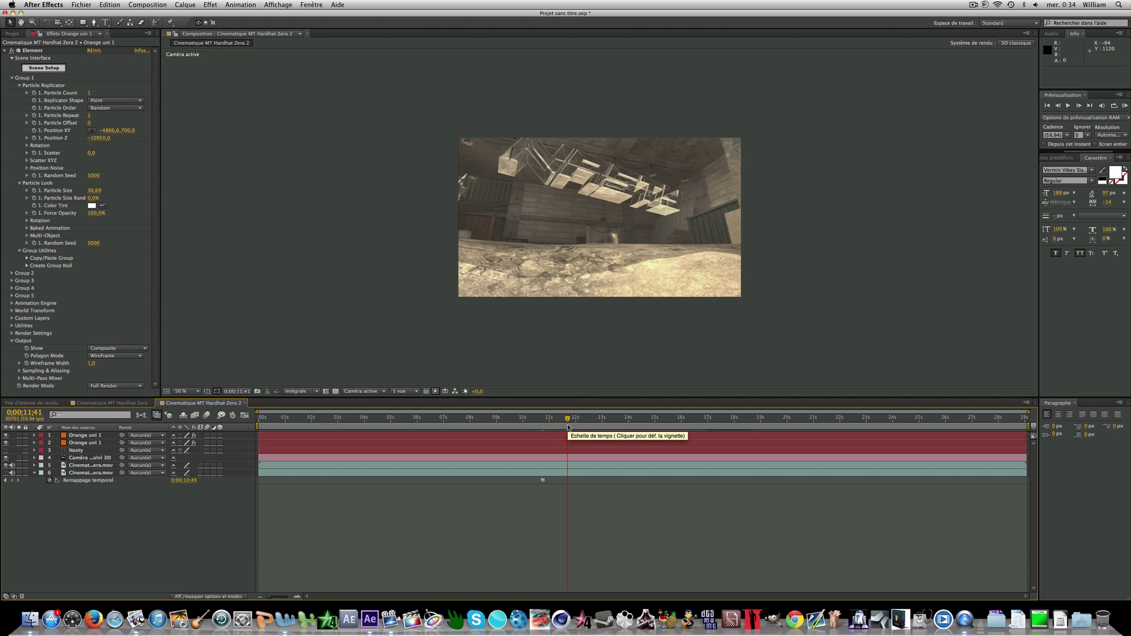
key(space)
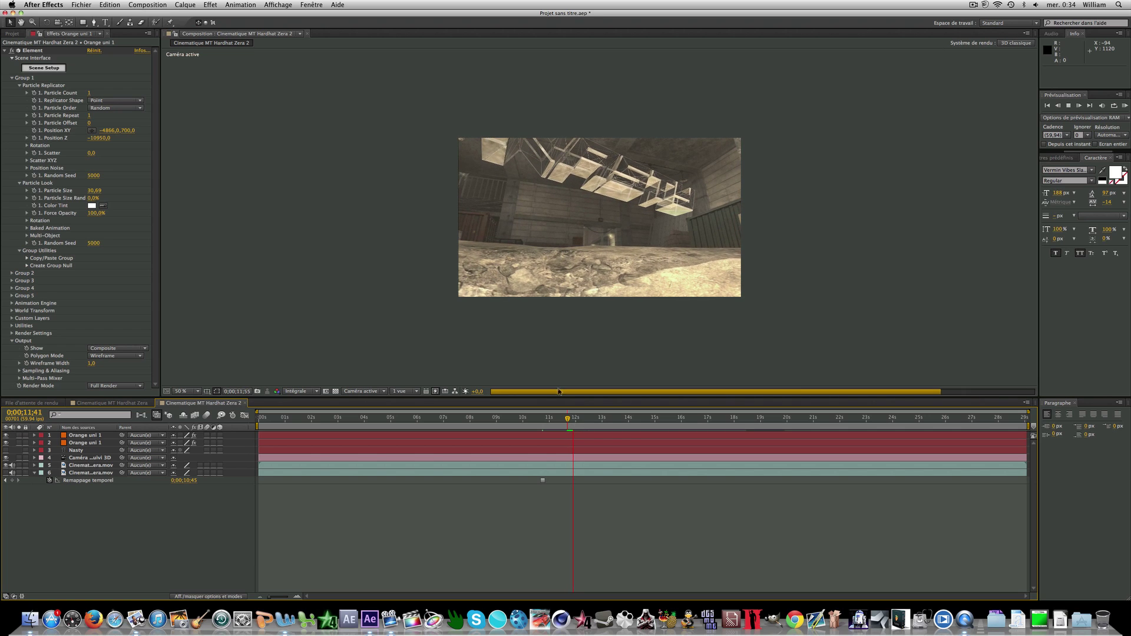
Step: Set the Group 1 Y position to 853 in the Element effects of both orange solids
click(128, 190)
drag(124, 134, 201, 122)
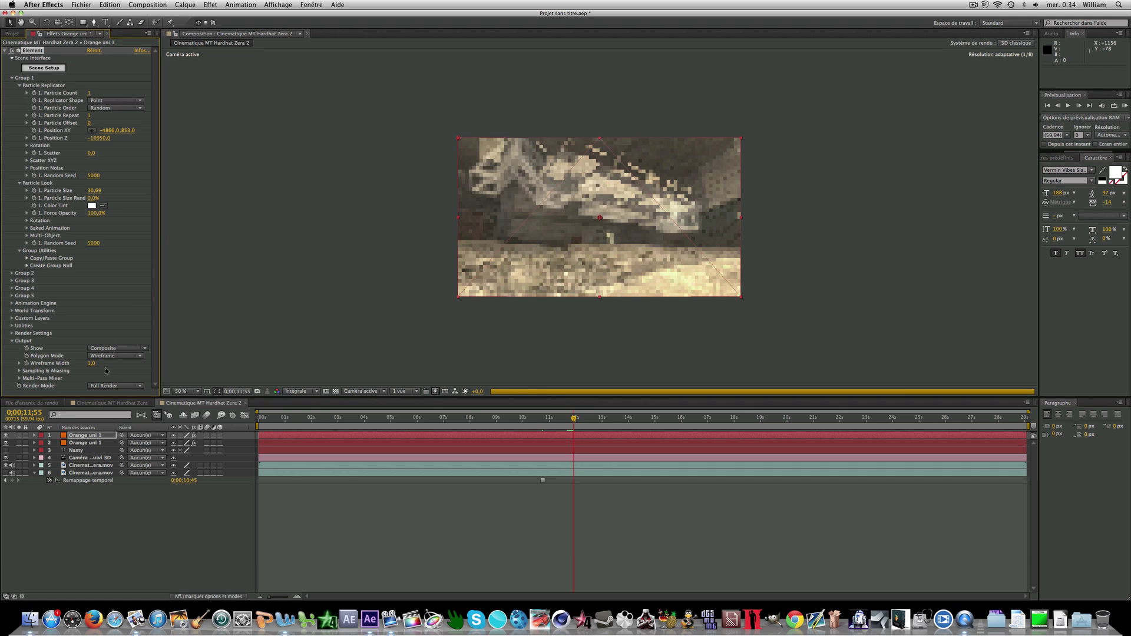
key(super+Down)
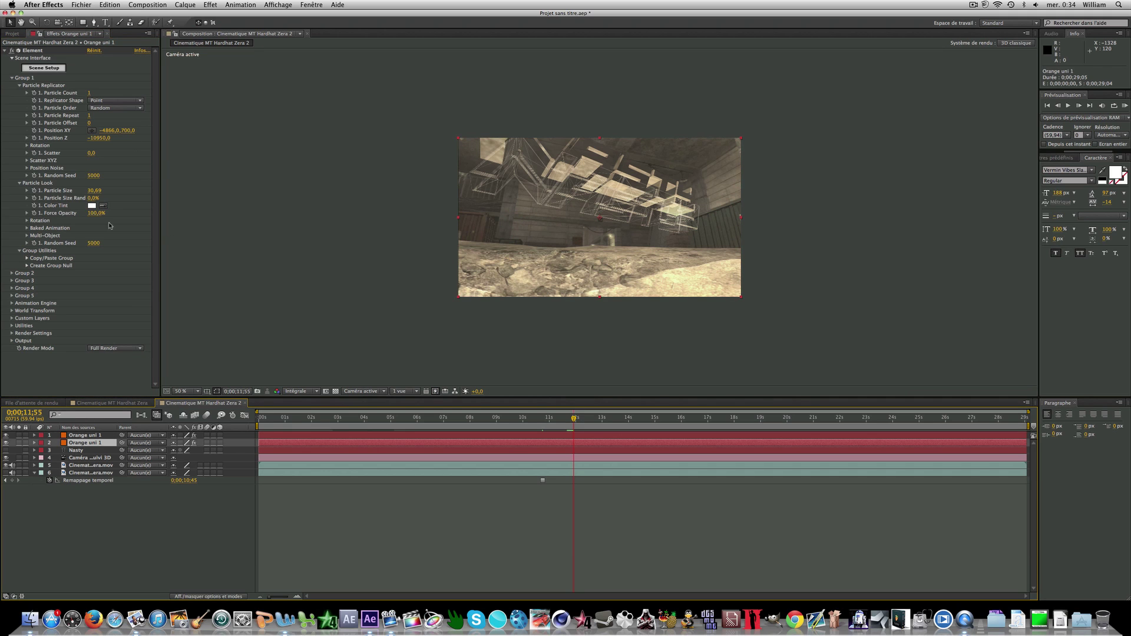
key(super+Up)
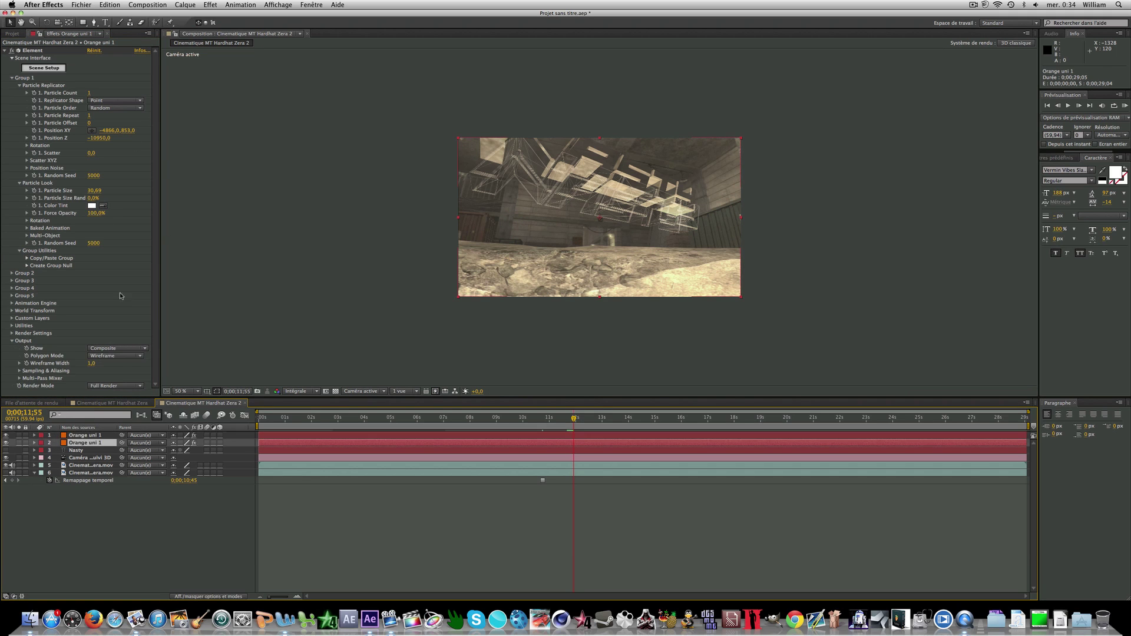
click(131, 130)
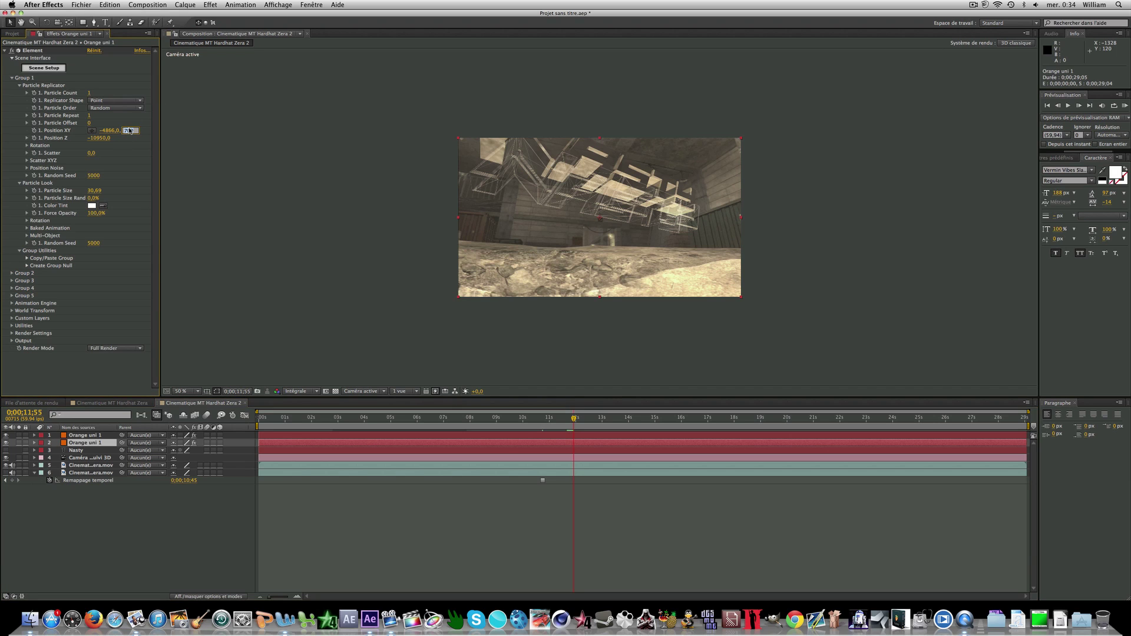
key(Return)
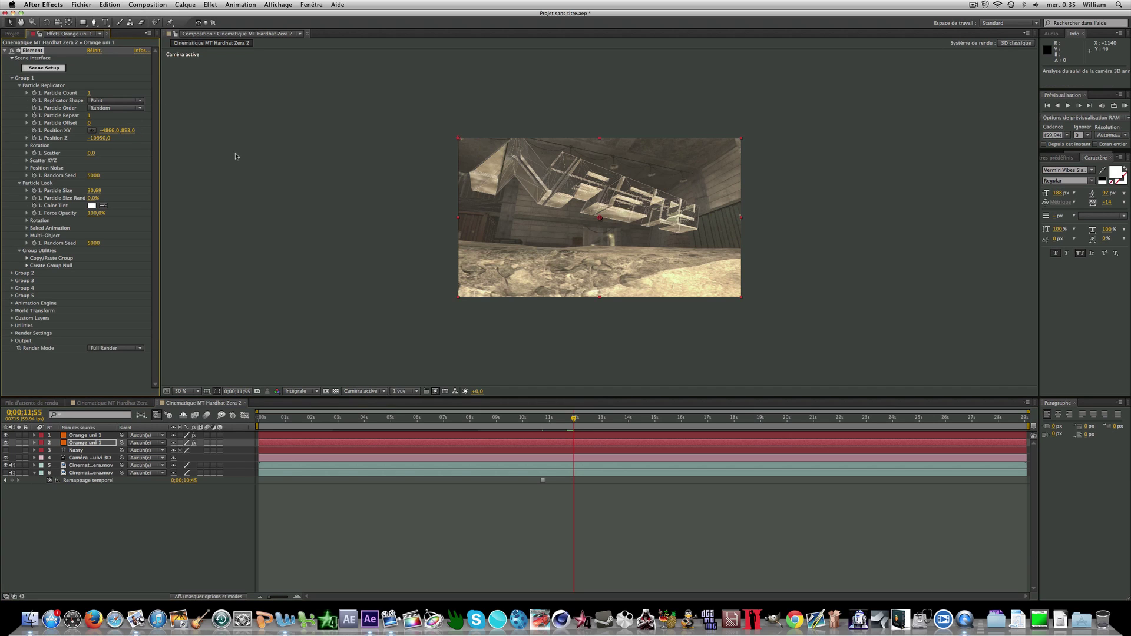
click(592, 540)
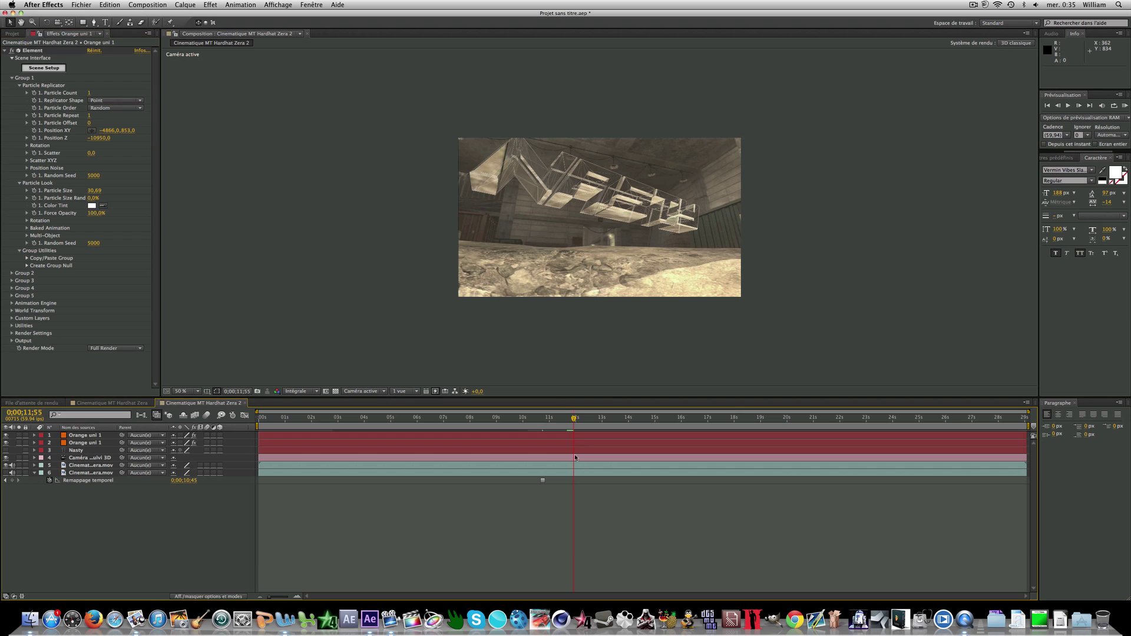
Step: Scrub and play the section between about 0;00;11;32 and 0;00;12;22 to check the lowered text's tracking
drag(575, 419, 584, 420)
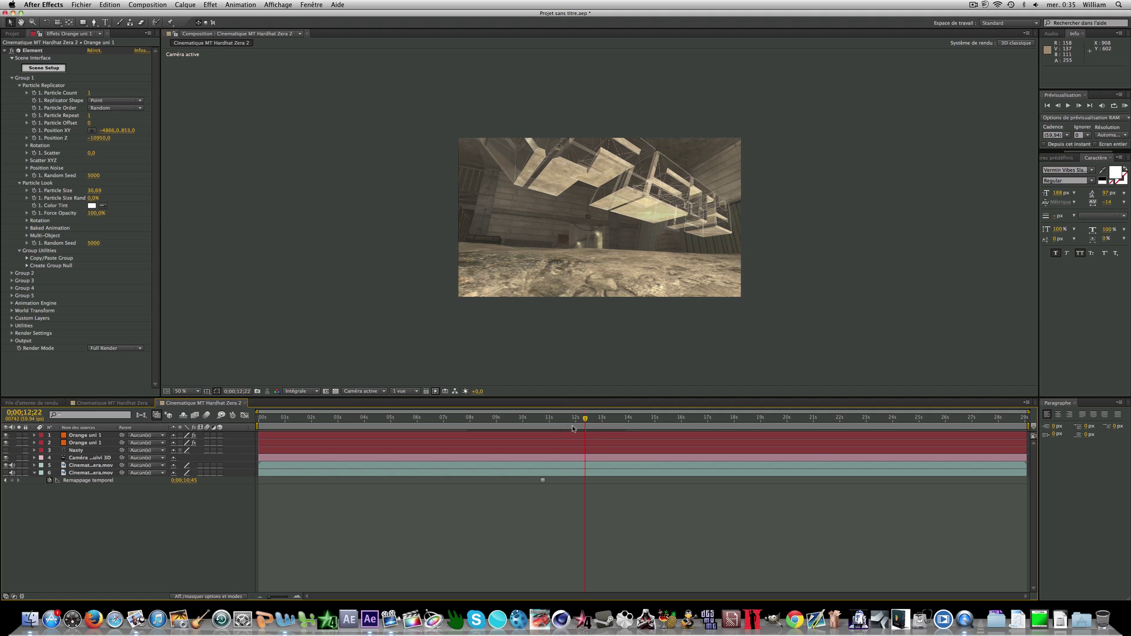
drag(584, 420, 564, 421)
key(space)
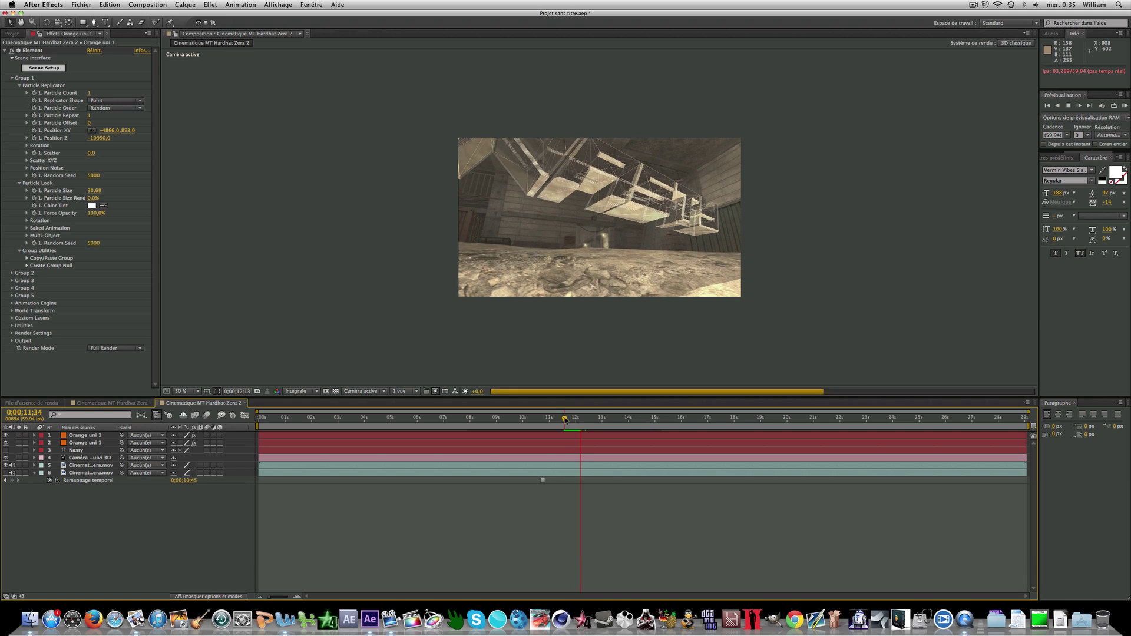
key(space)
click(566, 419)
mouse_move(565, 419)
mouse_down()
mouse_move(576, 423)
mouse_move(564, 419)
mouse_up()
key(space)
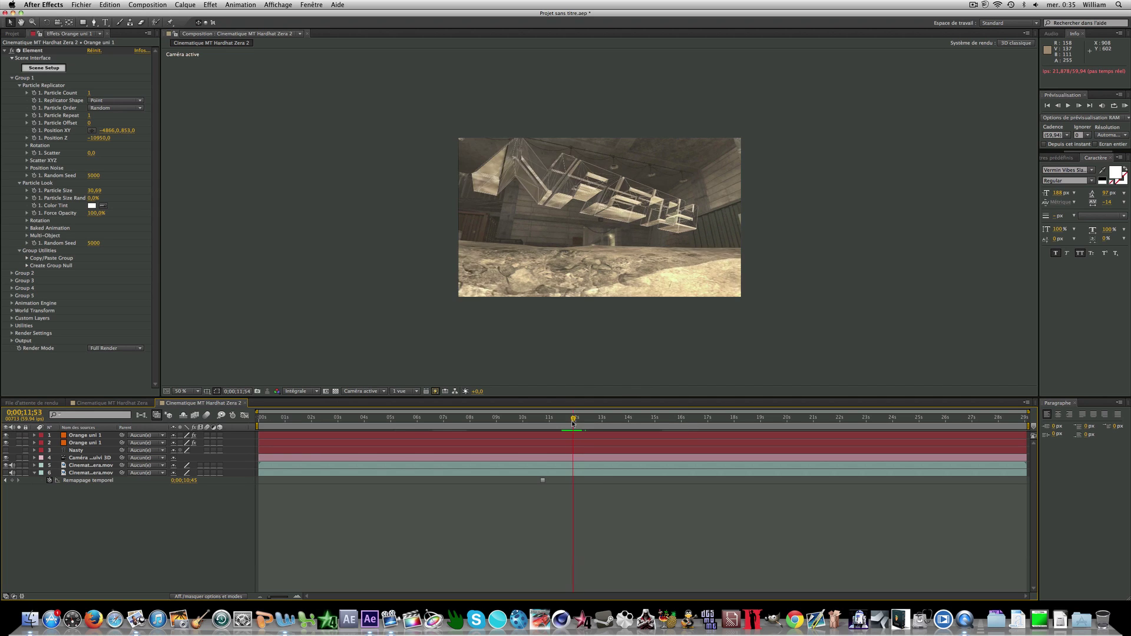
drag(573, 420, 564, 420)
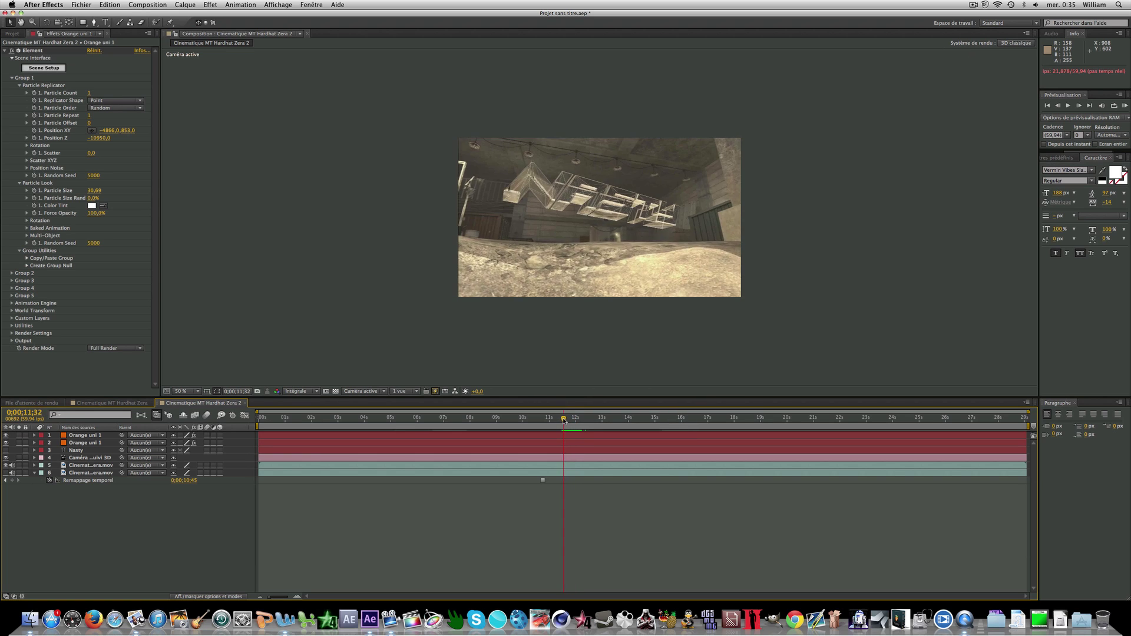